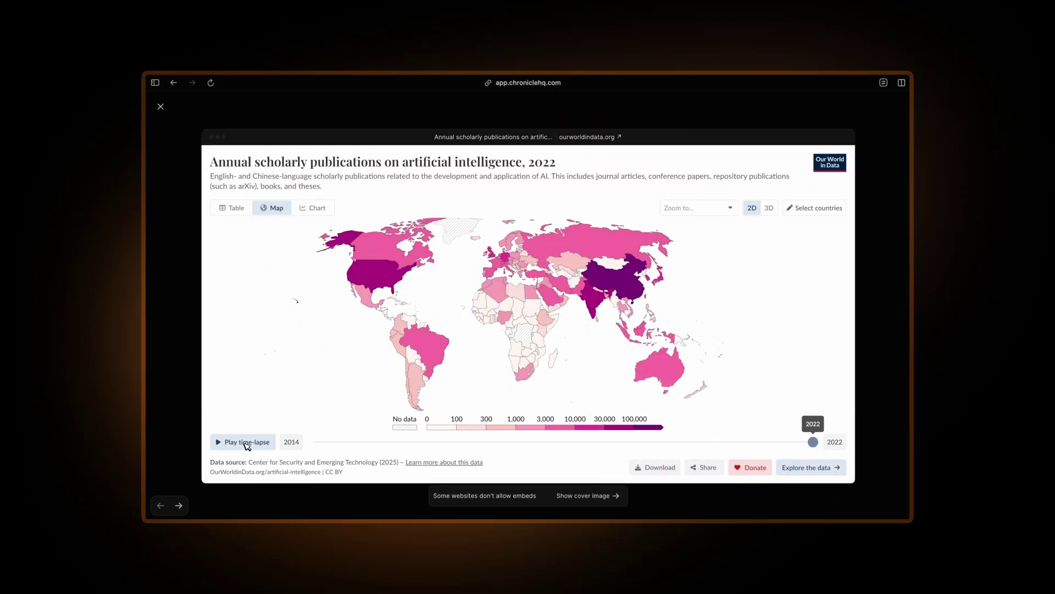
Play the time-lapse on the AI publications map embed and inspect the Graphy revenue chart in its expanded view.
{"action": "left_click", "coordinate": [242, 441]}
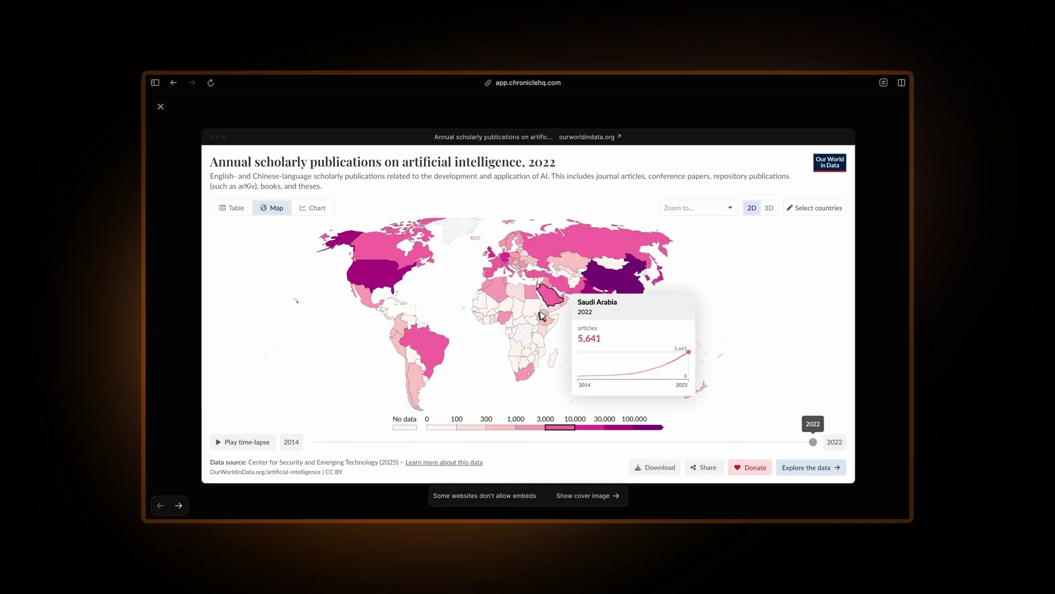
{"action": "left_click", "coordinate": [749, 110]}
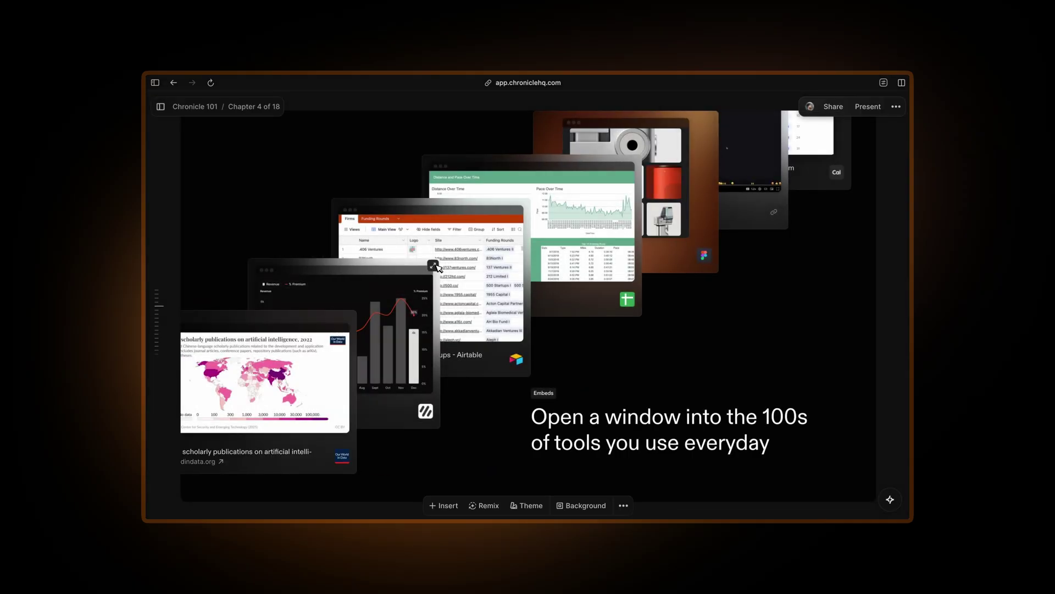
{"action": "left_click", "coordinate": [437, 270]}
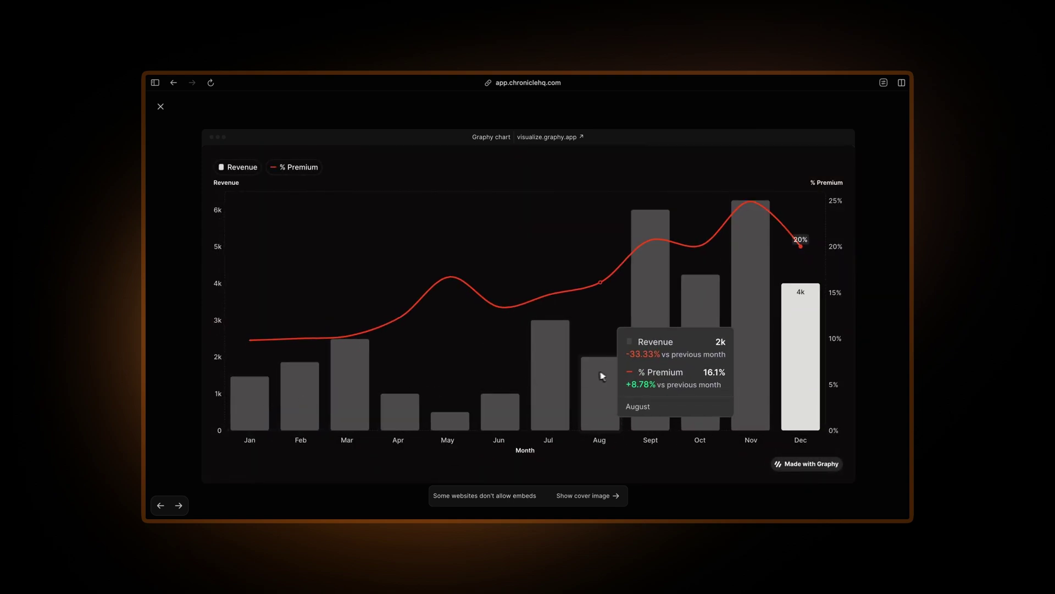
{"action": "left_click", "coordinate": [888, 308]}
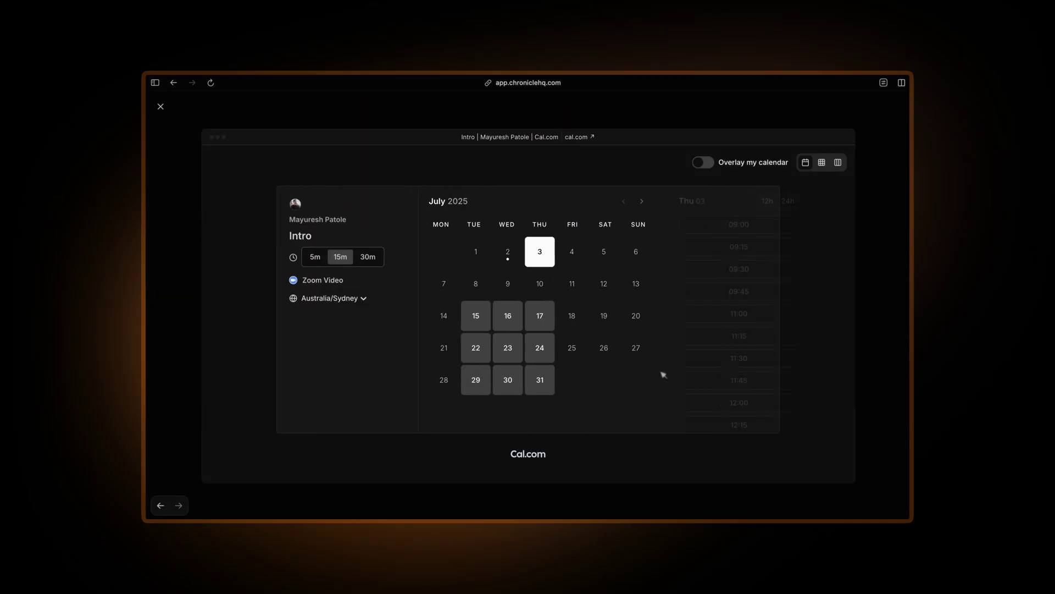
Try the Cal.com booking embed with Wednesday, July 16, 2025 at 10:15, and close the expanded view without booking.
{"action": "left_click", "coordinate": [501, 320]}
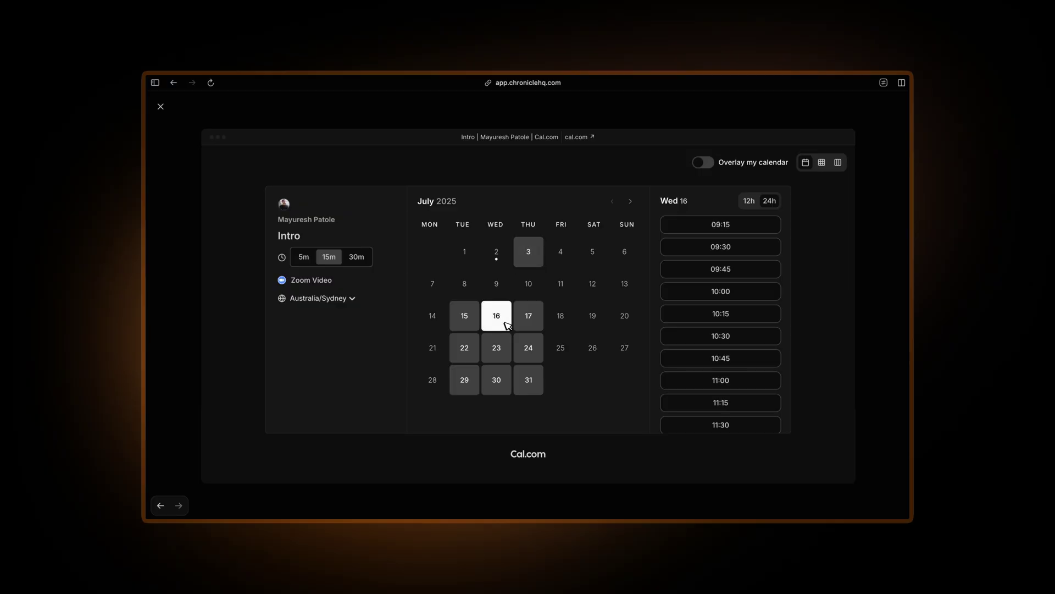
{"action": "left_click", "coordinate": [713, 317]}
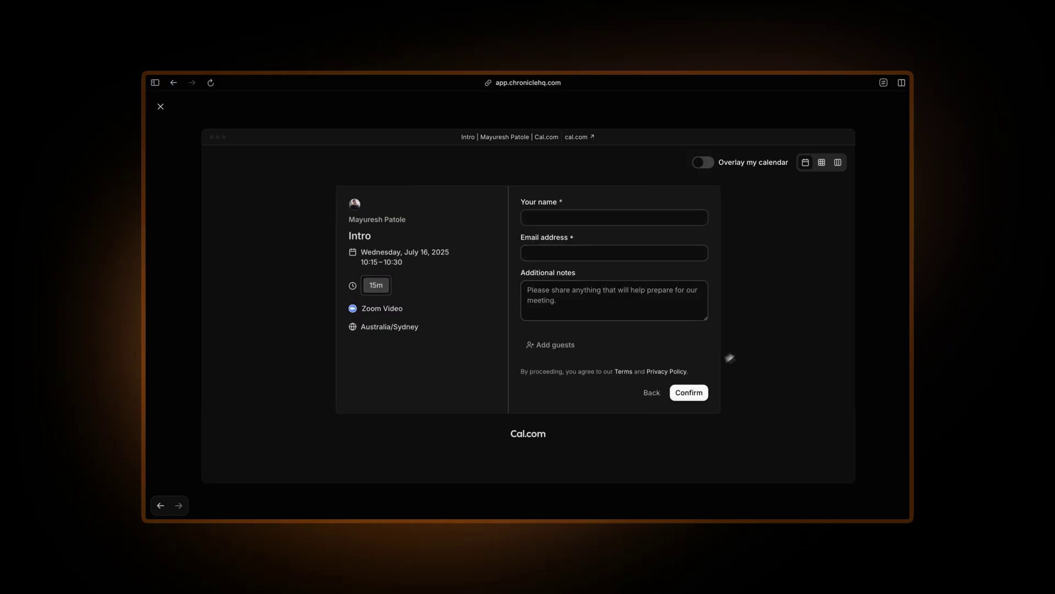
{"action": "left_click", "coordinate": [874, 280]}
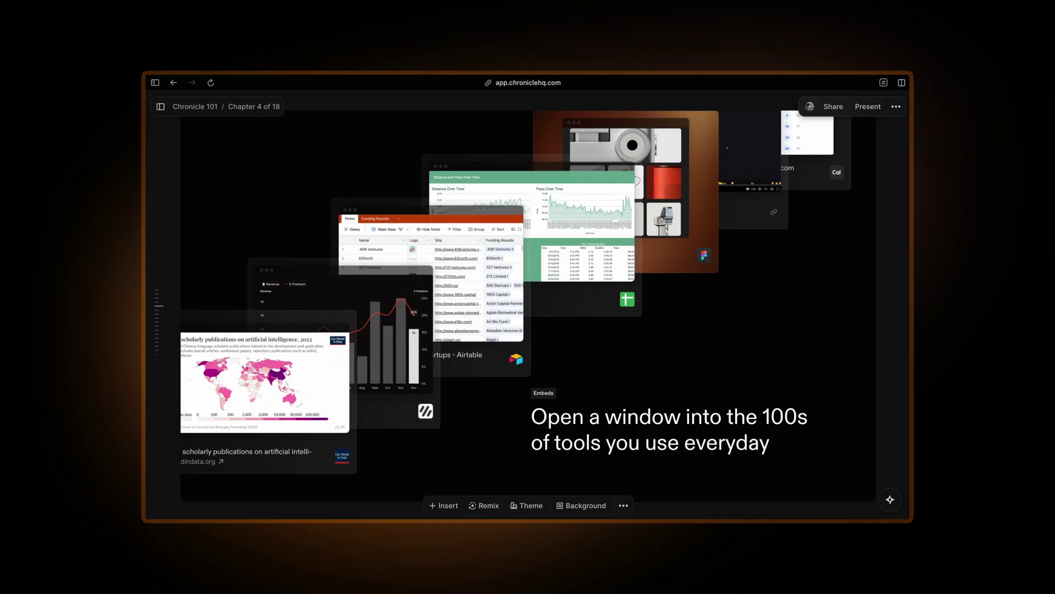
{"action": "scroll", "coordinate": [756, 348], "scroll_direction": "down", "scroll_amount": 3}
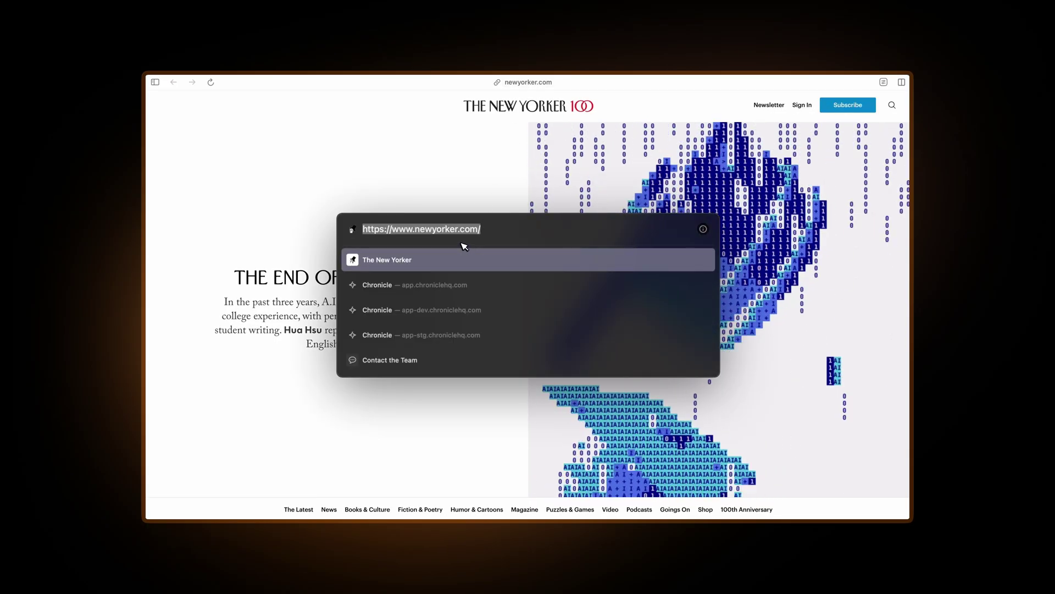
{"action": "left_click", "coordinate": [484, 273]}
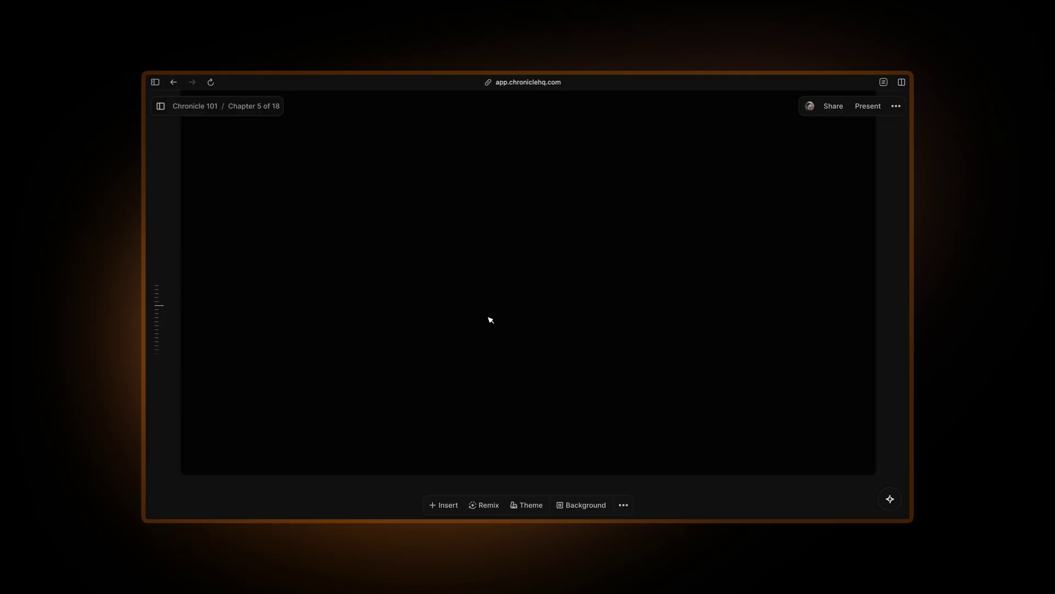
{"action": "key", "text": "ctrl+v"}
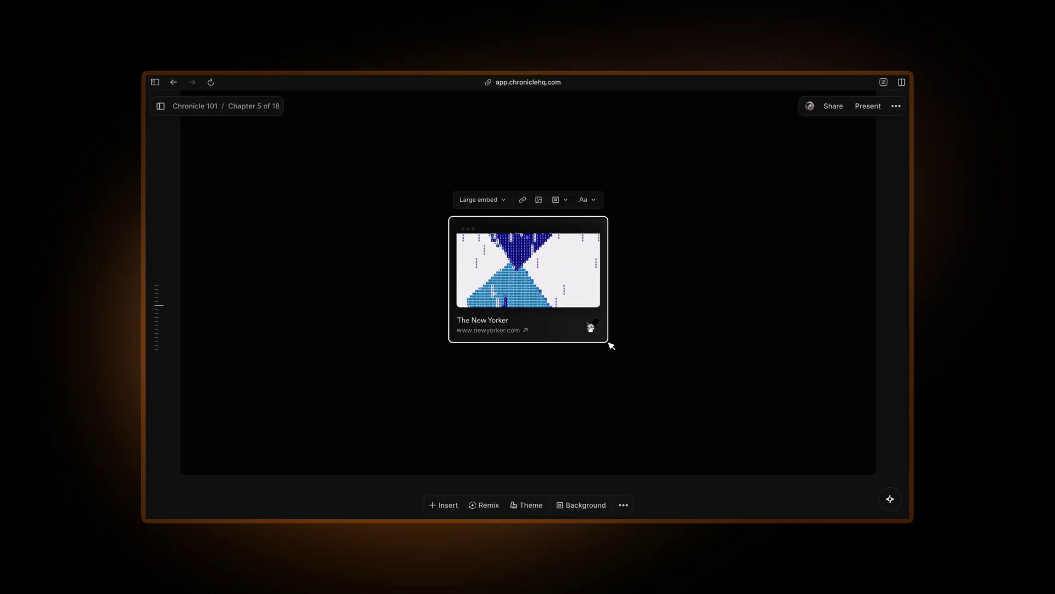
Enlarge the New Yorker embed card, give it the blue gradient background and move it up toward the slide's centre.
{"action": "left_click_drag", "start_coordinate": [611, 346], "coordinate": [716, 436]}
{"action": "left_click", "coordinate": [607, 199]}
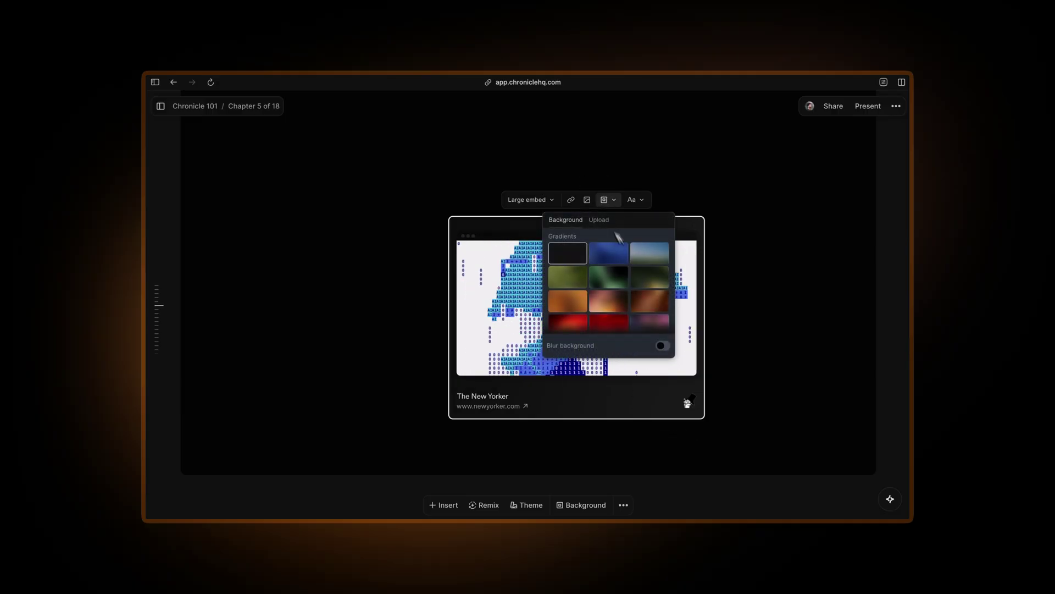
{"action": "left_click", "coordinate": [609, 250]}
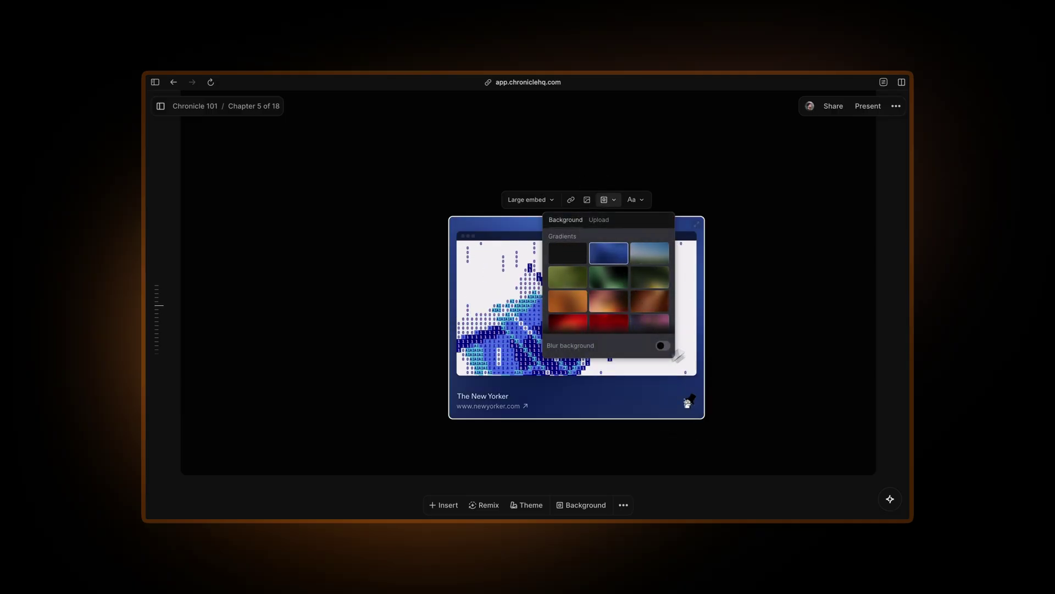
{"action": "left_click", "coordinate": [803, 292]}
{"action": "left_click_drag", "start_coordinate": [585, 226], "coordinate": [516, 172]}
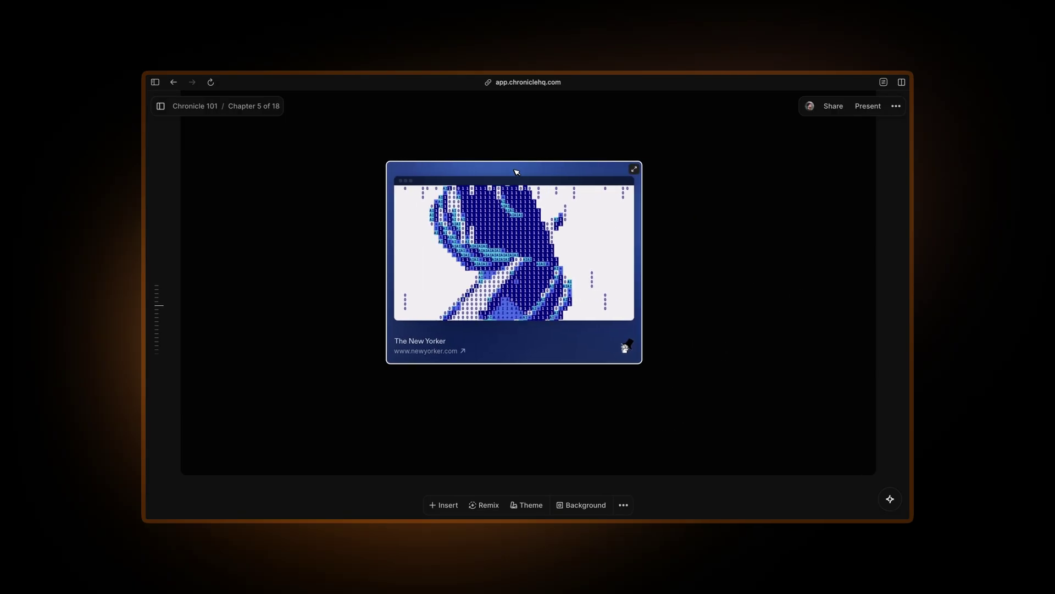
Turn the New Yorker card into an Interactive embed.
{"action": "left_click", "coordinate": [462, 144]}
{"action": "mouse_move", "coordinate": [471, 312]}
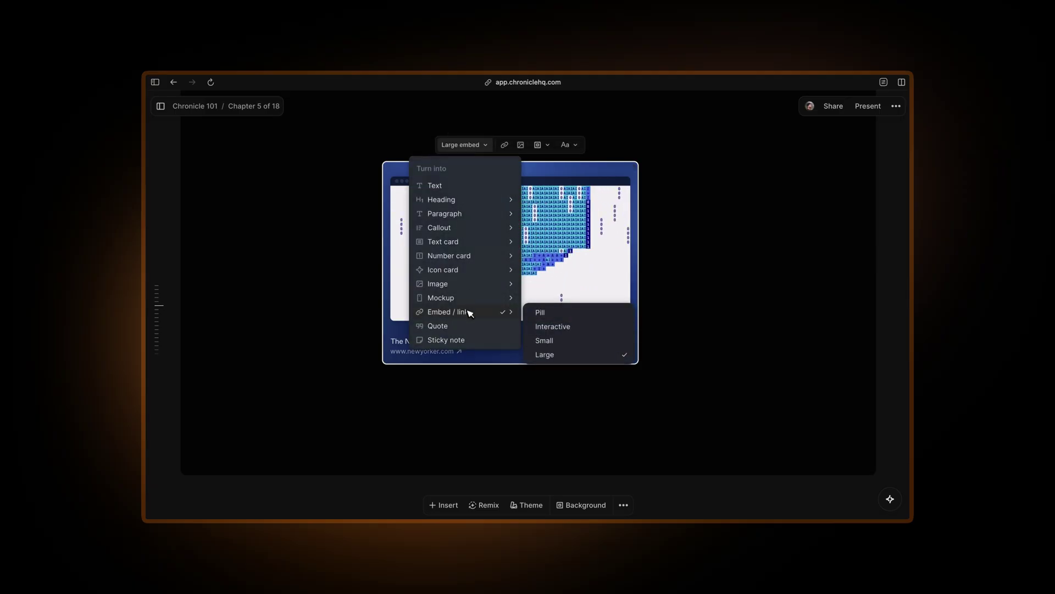
{"action": "left_click", "coordinate": [558, 327]}
{"action": "scroll", "coordinate": [509, 305], "scroll_direction": "down", "scroll_amount": 2}
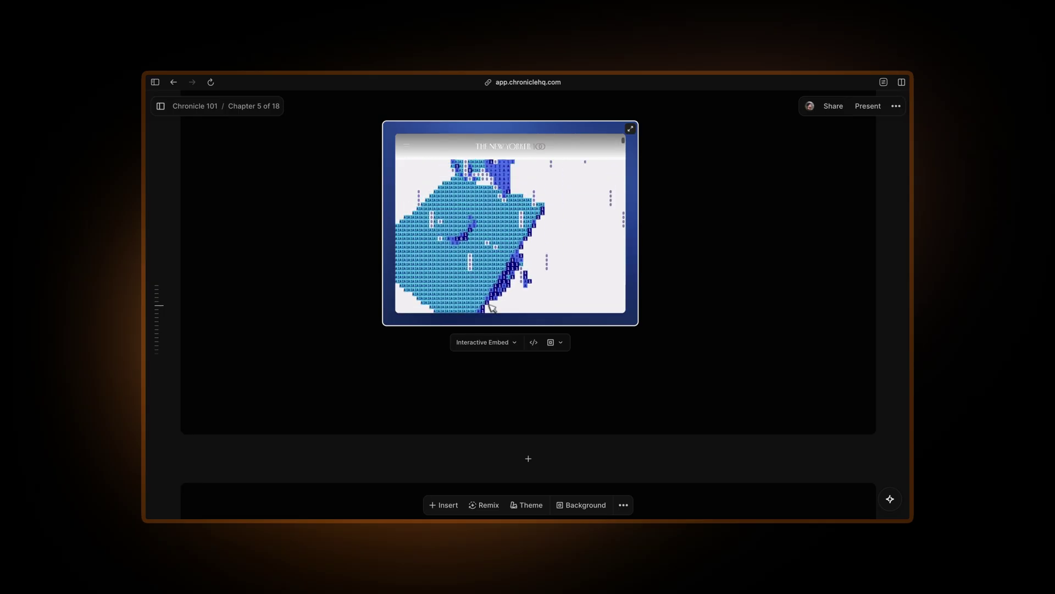
Turn the New Yorker card into a Large embed and move it slightly lower on the slide.
{"action": "left_click", "coordinate": [487, 339]}
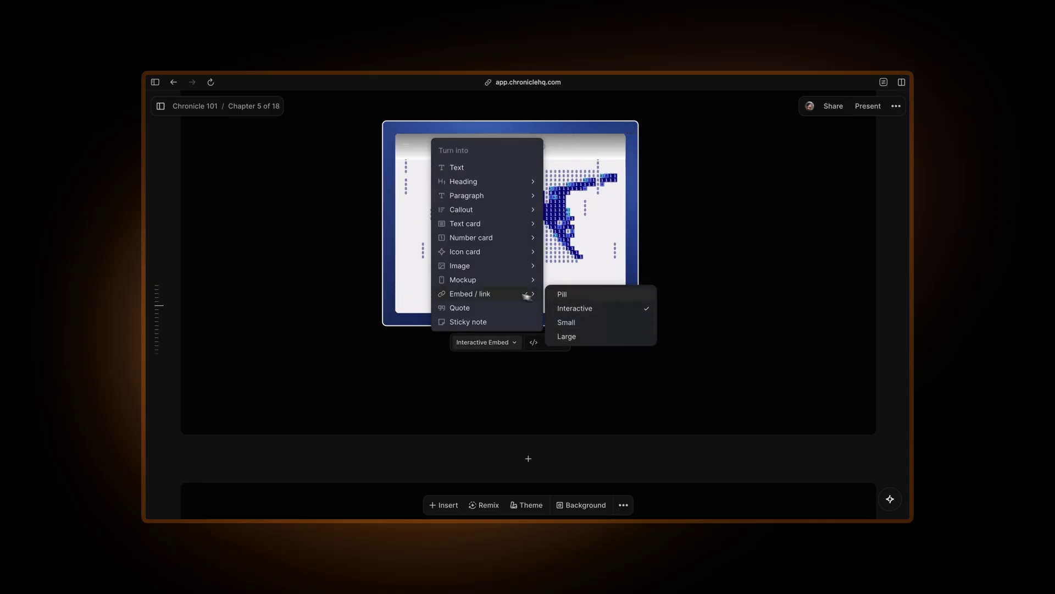
{"action": "left_click", "coordinate": [582, 338]}
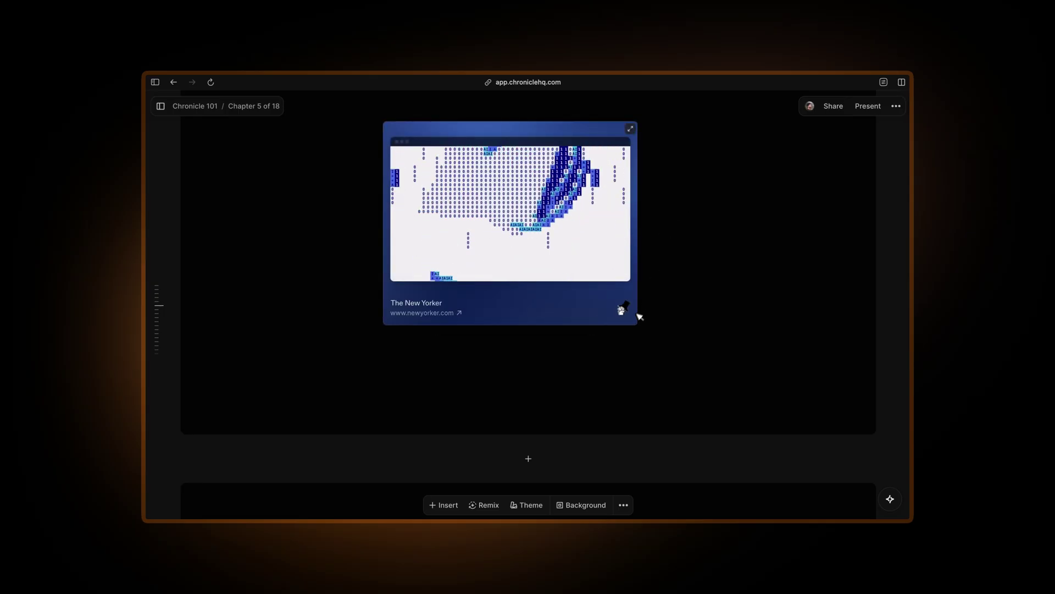
{"action": "left_click_drag", "start_coordinate": [566, 286], "coordinate": [591, 329]}
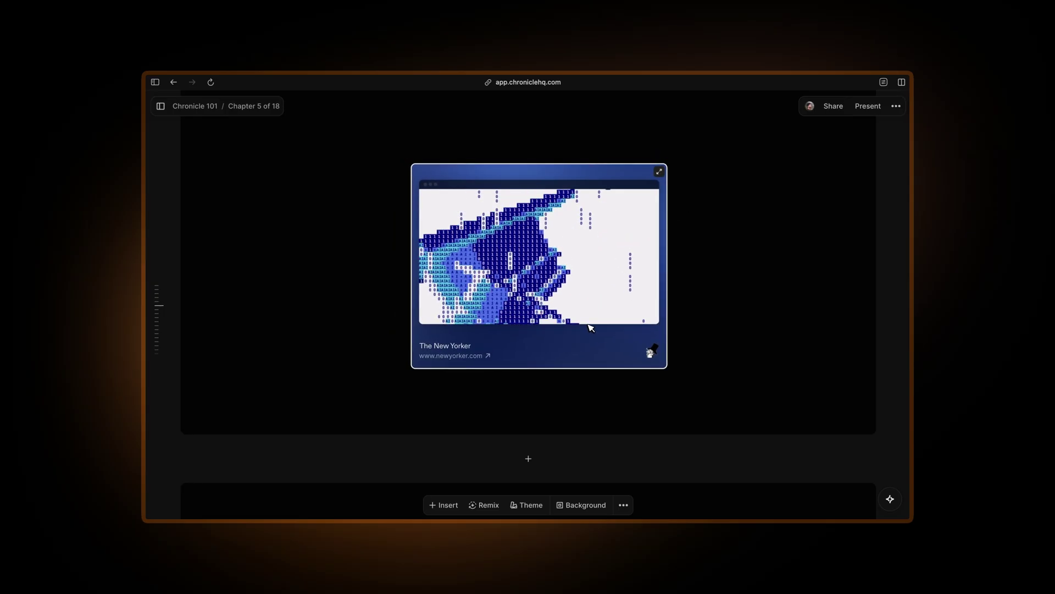
Expand the New Yorker embed, browse the live homepage down past Today's Mix, and return to the slide.
{"action": "left_click", "coordinate": [659, 172]}
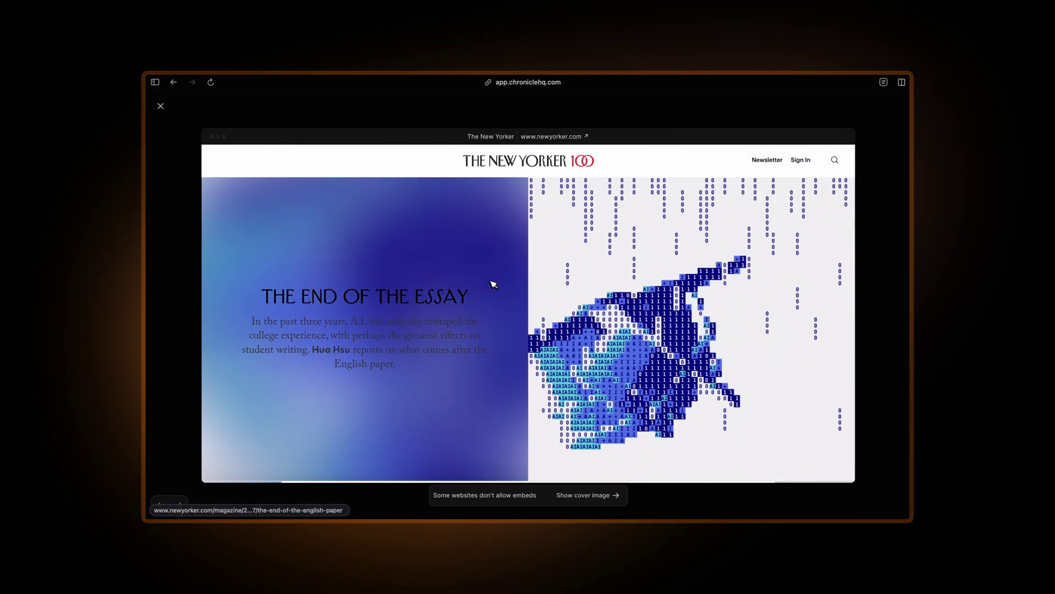
{"action": "scroll", "coordinate": [552, 330], "scroll_direction": "down", "scroll_amount": 3}
{"action": "scroll", "coordinate": [553, 330], "scroll_direction": "down", "scroll_amount": 3}
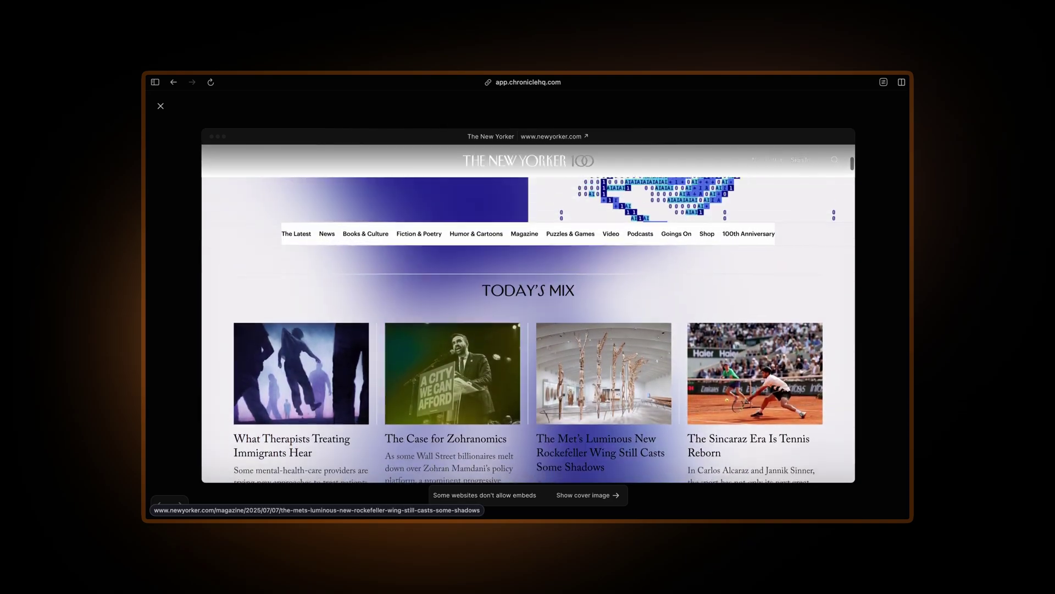
{"action": "scroll", "coordinate": [567, 354], "scroll_direction": "down", "scroll_amount": 10}
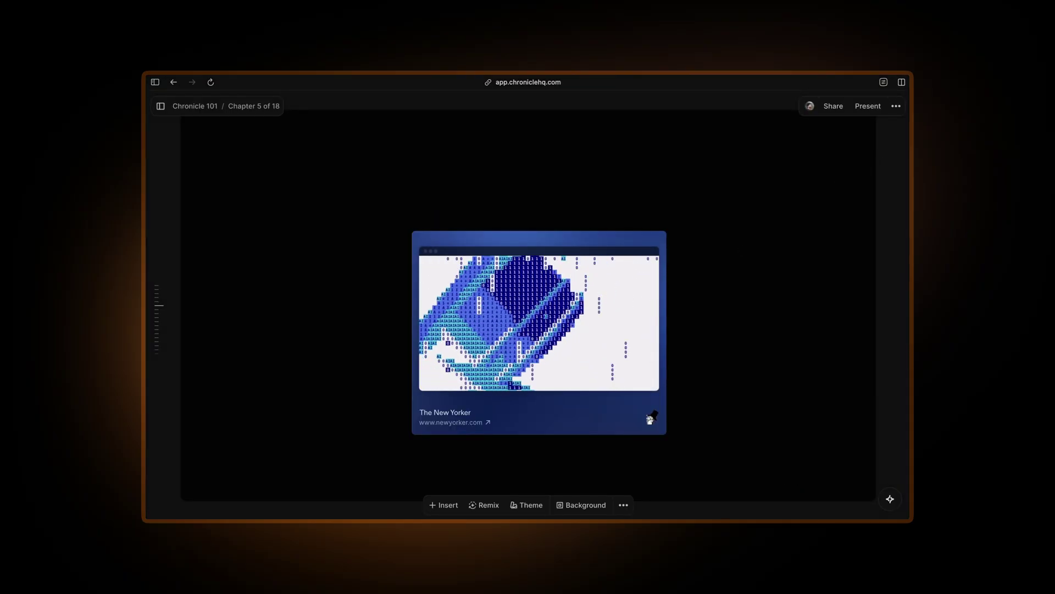
{"action": "key", "text": "ctrl+Tab"}
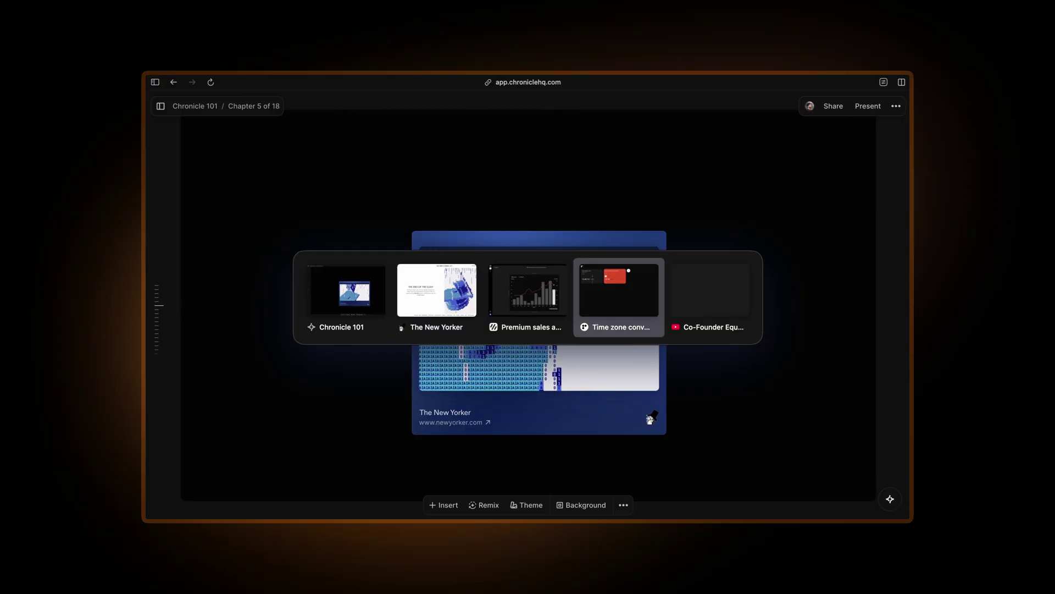
{"action": "key", "text": "super+t"}
{"action": "type", "text": "notion"}
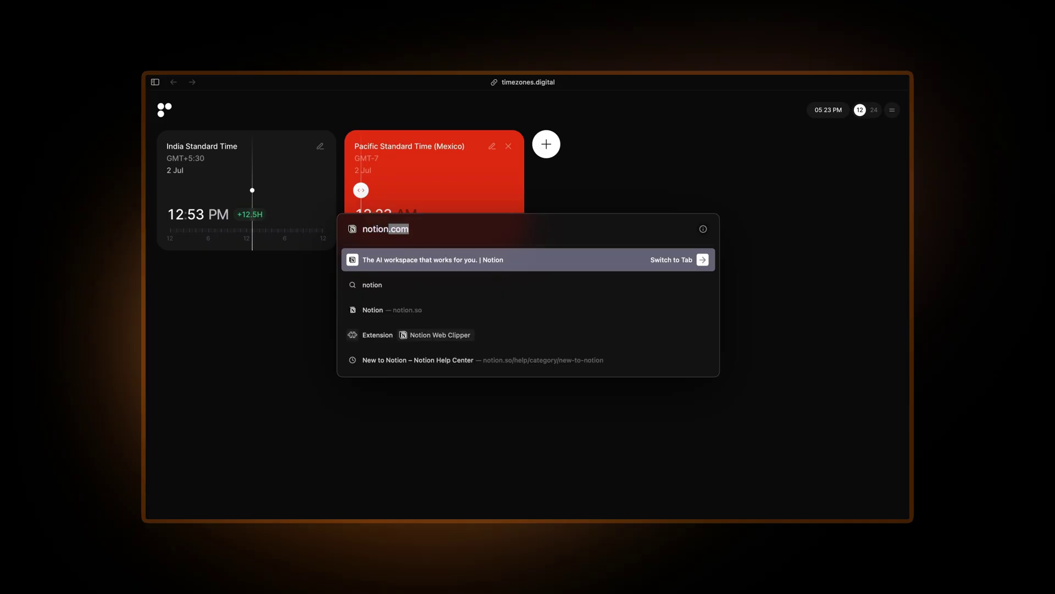
{"action": "key", "text": "Return"}
{"action": "key", "text": "super+l"}
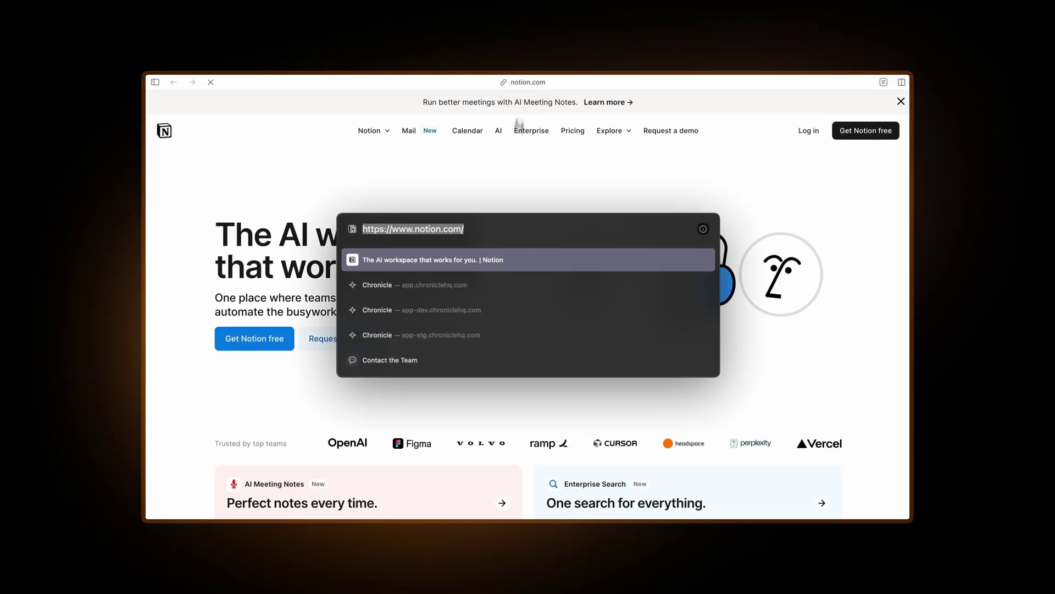
{"action": "key", "text": "ctrl+Tab"}
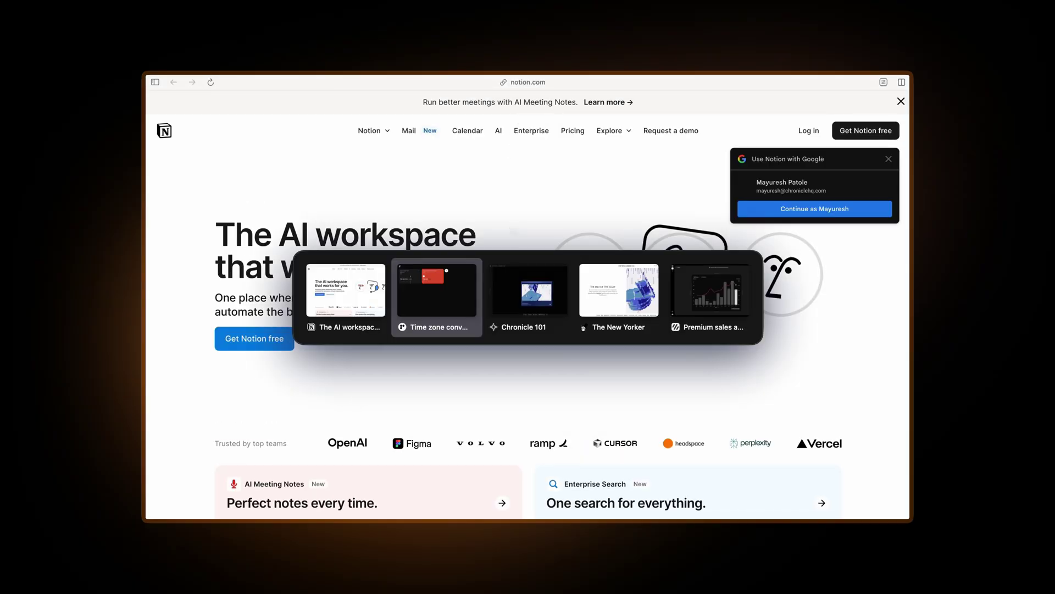
{"action": "key", "text": "ctrl+Tab"}
{"action": "key", "text": "ctrl+v"}
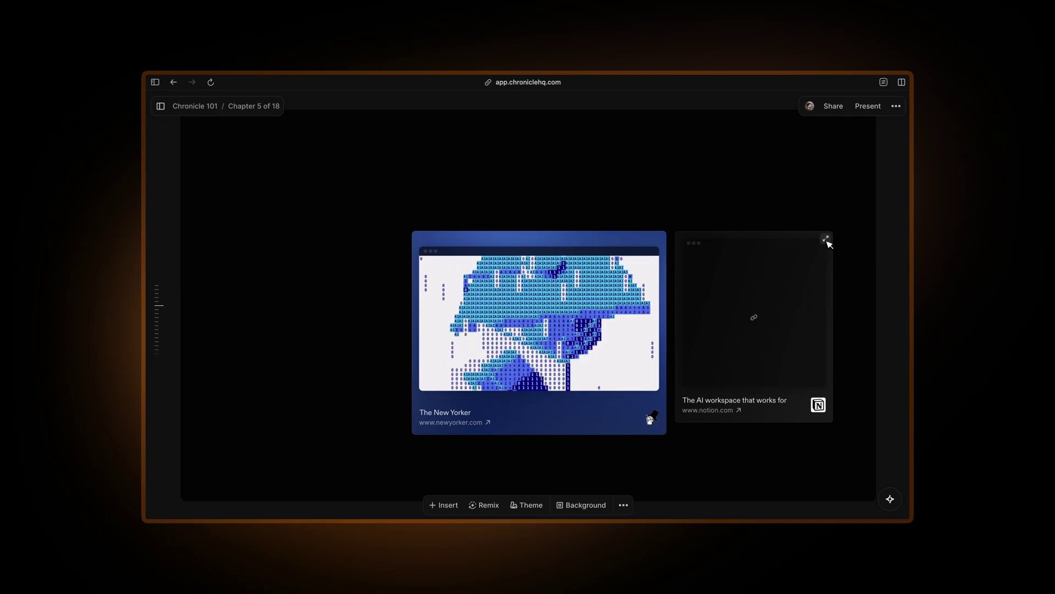
Expand the Notion embed, switch it to show its cover image, and close the expanded view.
{"action": "left_click", "coordinate": [826, 237]}
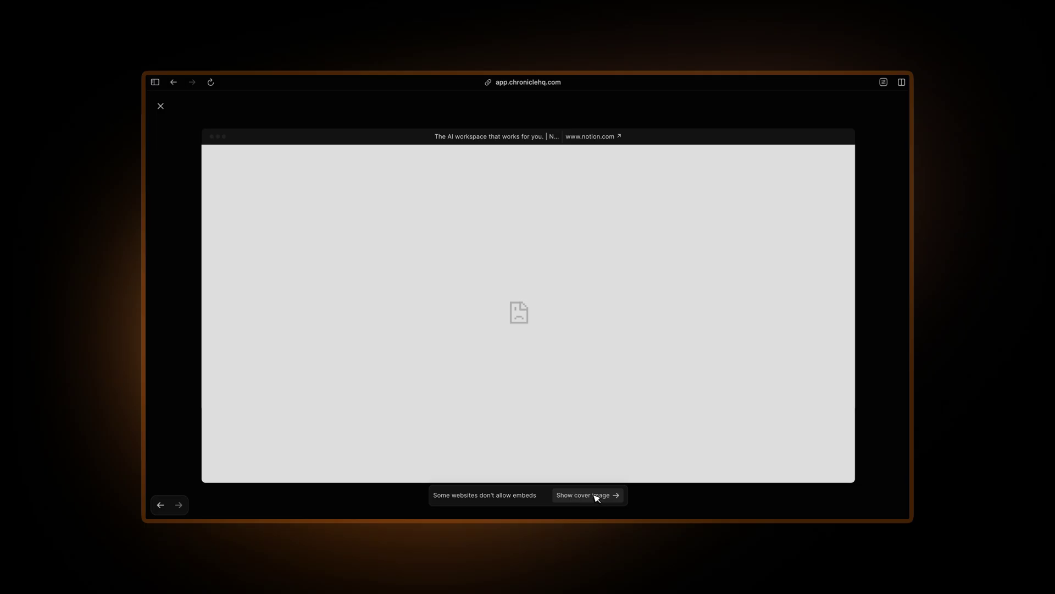
{"action": "left_click", "coordinate": [597, 496]}
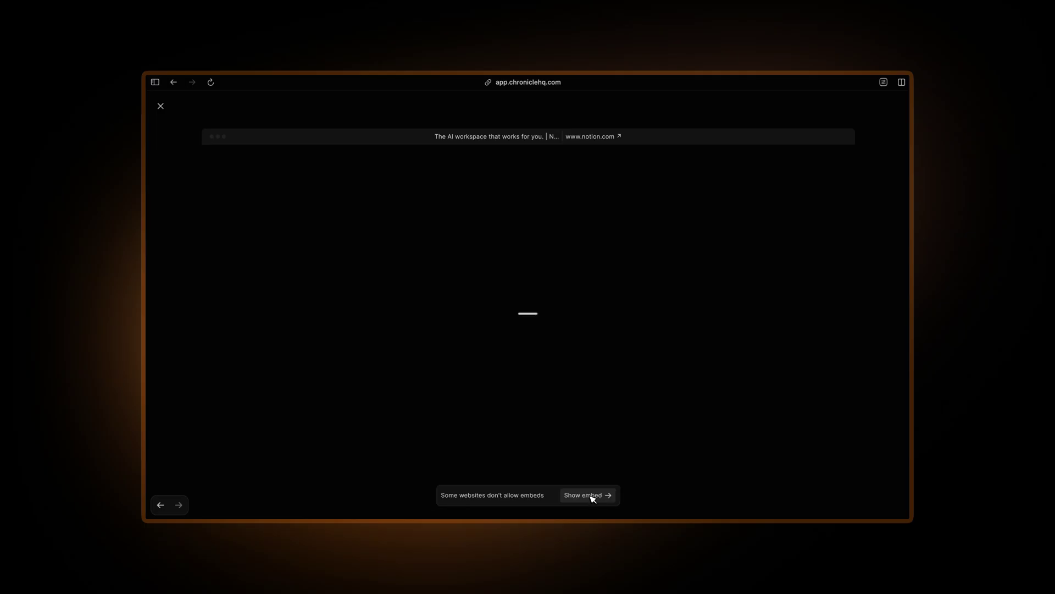
{"action": "left_click", "coordinate": [664, 120]}
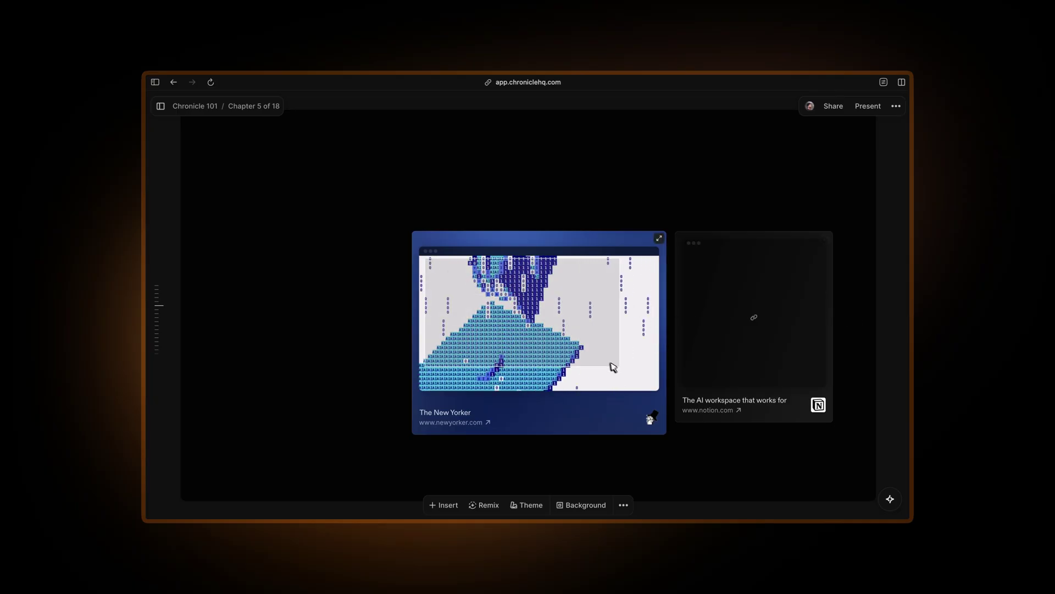
Use a capture of the New Yorker preview as the Notion card's cover image and move both cards to the slide's left side.
{"action": "left_click", "coordinate": [775, 410]}
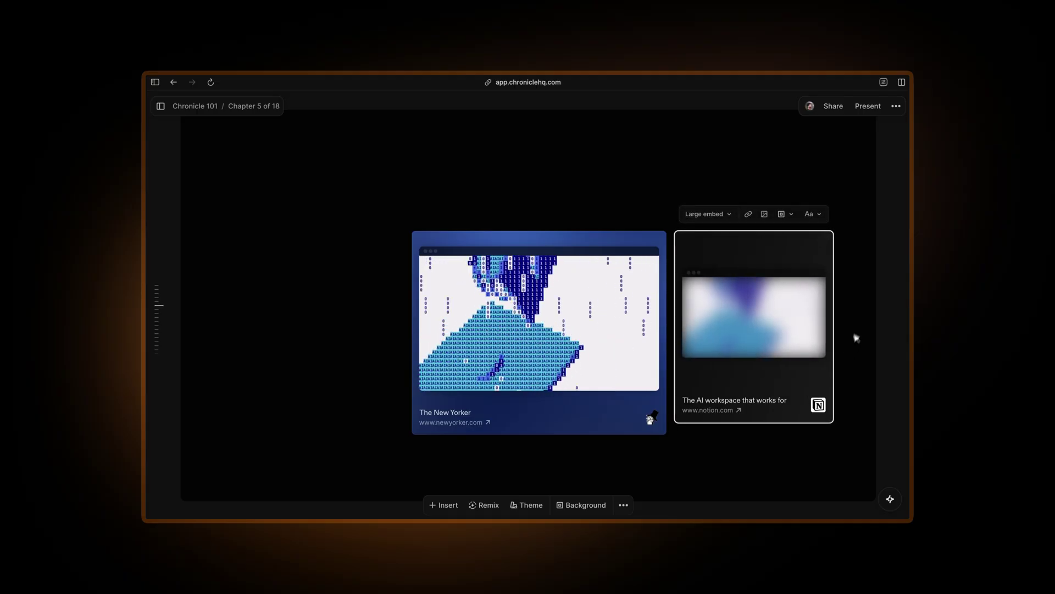
{"action": "left_click", "coordinate": [865, 316]}
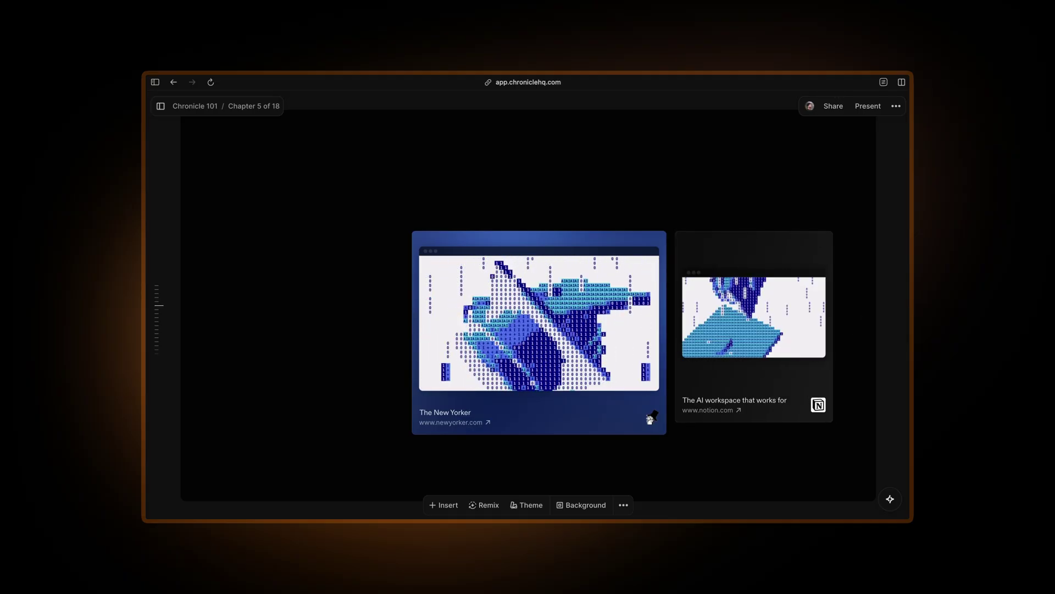
{"action": "key", "text": "ctrl+a"}
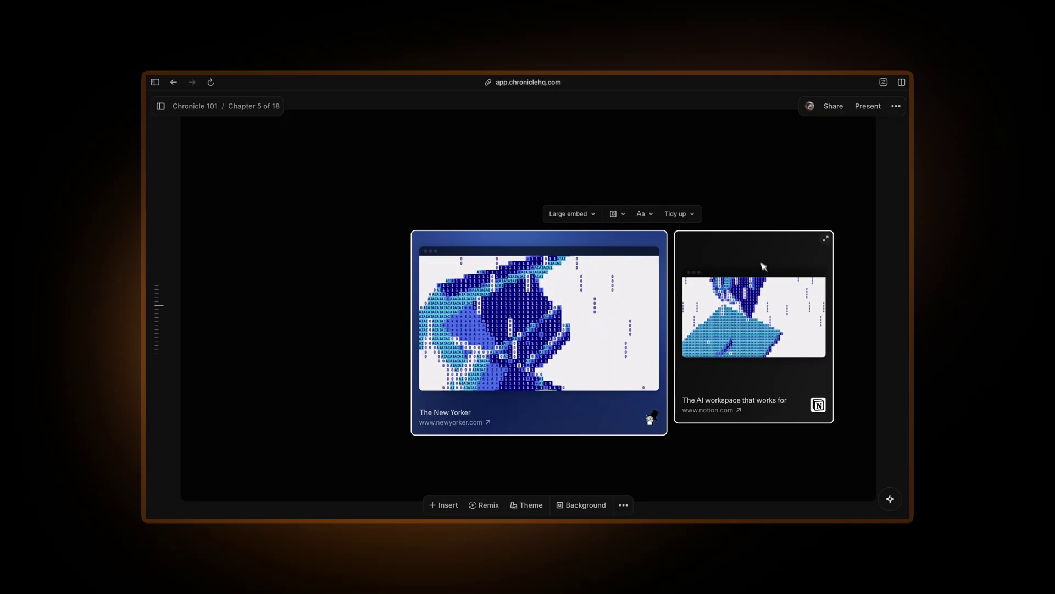
{"action": "key", "text": "Escape"}
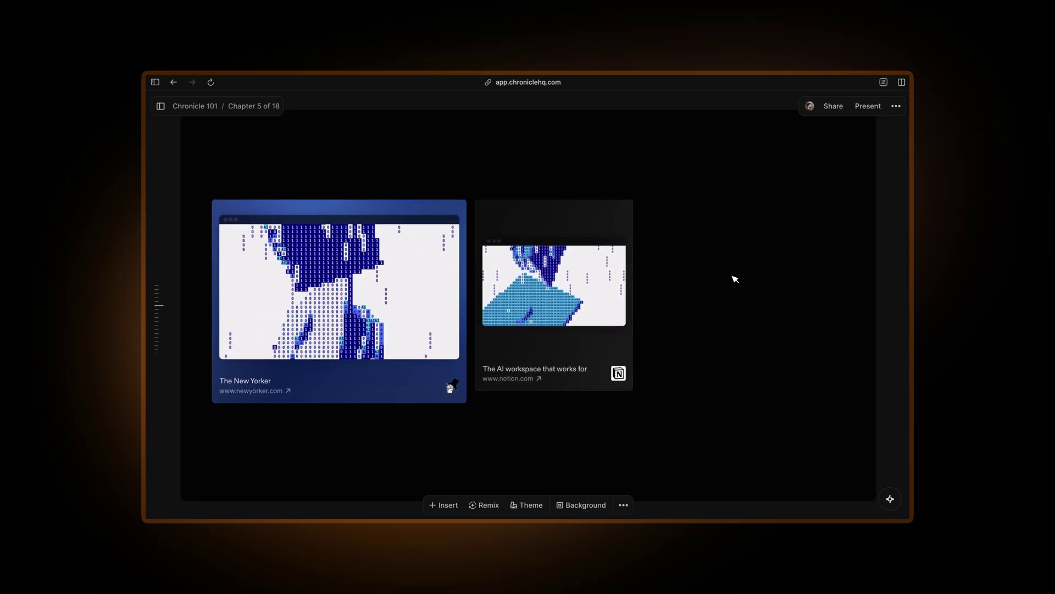
Switch to YouTube, pause "Co-Founder Equity Mistakes to Avoid | Startup School" and copy the video's embed code.
{"action": "key", "text": "ctrl+Tab"}
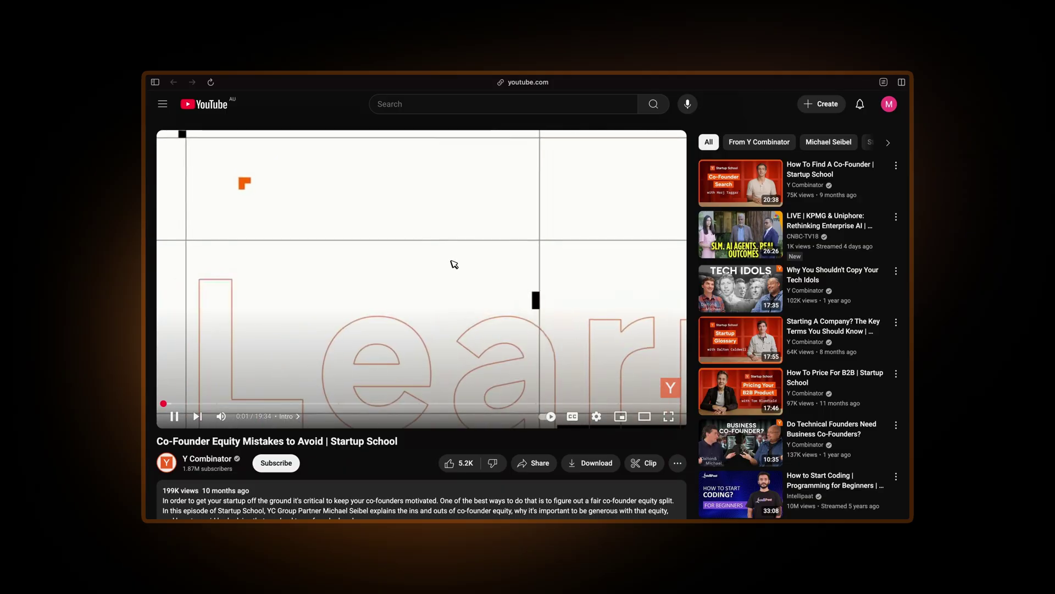
{"action": "left_click", "coordinate": [453, 269]}
{"action": "left_click", "coordinate": [532, 466]}
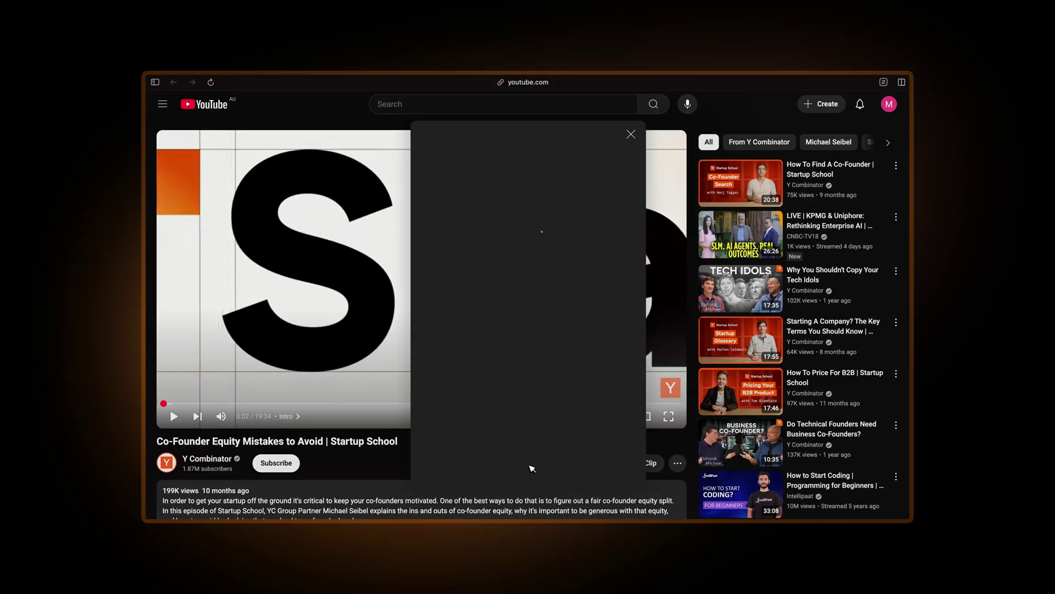
{"action": "left_click", "coordinate": [440, 266]}
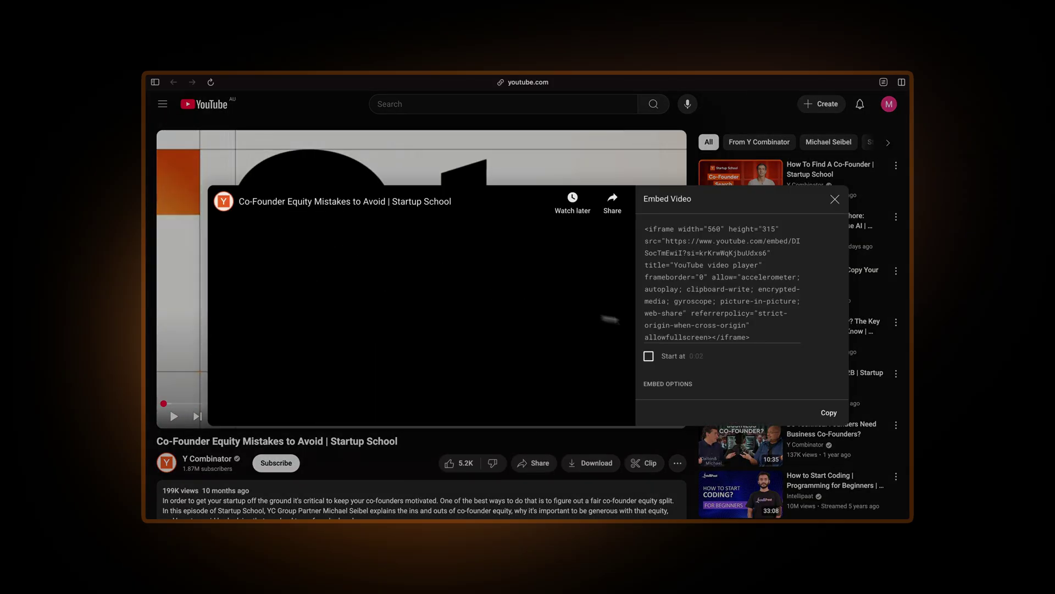
{"action": "left_click", "coordinate": [827, 412]}
Return to Chronicle, embed the copied YouTube video on the Chapter 5 slide beside the Notion card, and start playing it.
{"action": "key", "text": "ctrl+Tab"}
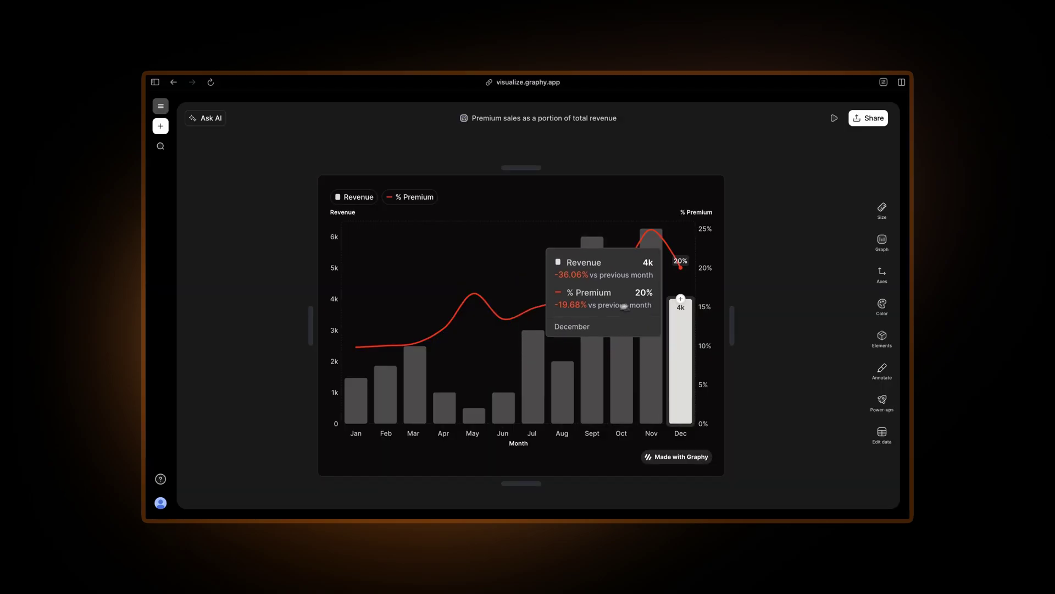
{"action": "key", "text": "ctrl+Tab"}
{"action": "key", "text": "ctrl+Tab"}
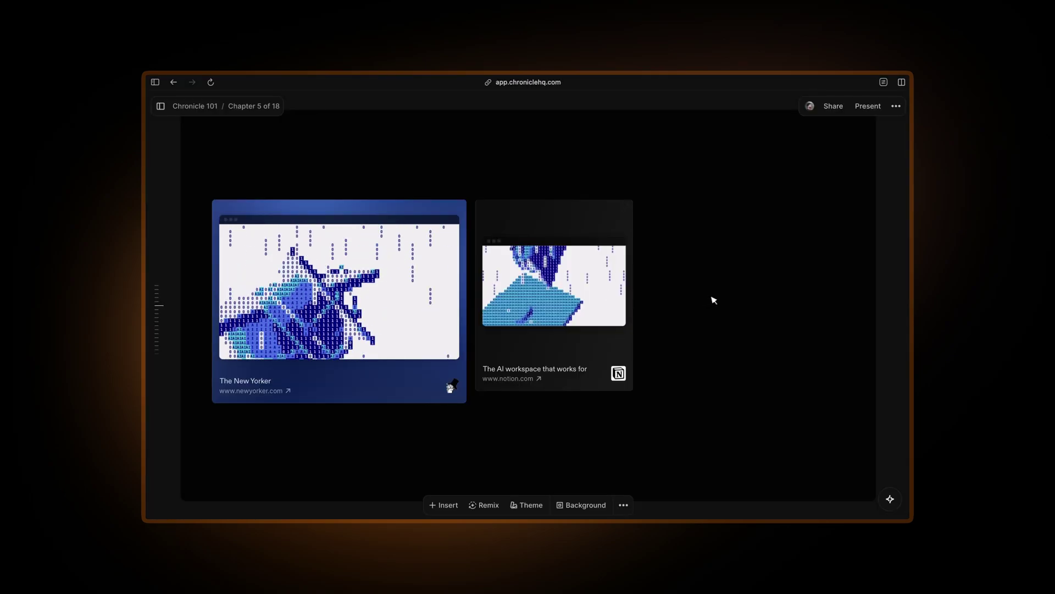
{"action": "key", "text": "ctrl+v"}
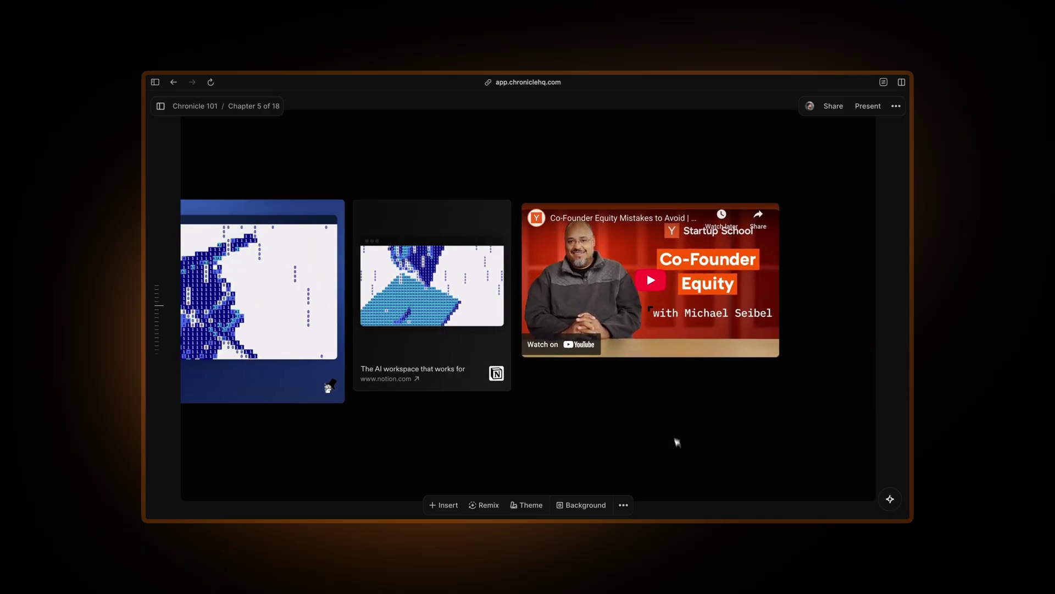
{"action": "left_click", "coordinate": [651, 282]}
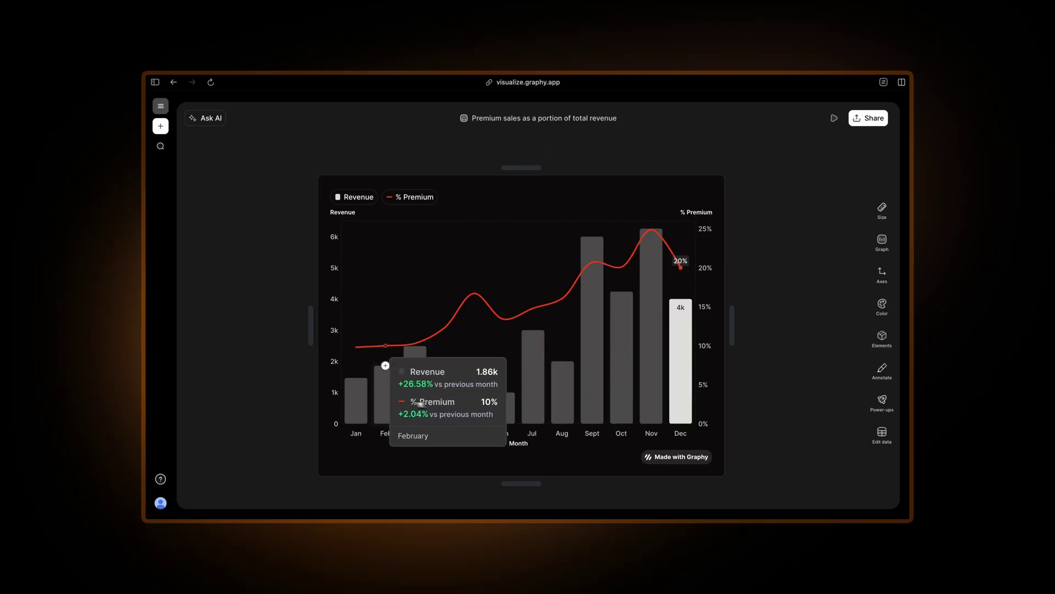
Try the Line chart type on Graphy's "Premium sales as a portion of total revenue" chart and return it to Combo.
{"action": "left_click", "coordinate": [882, 241]}
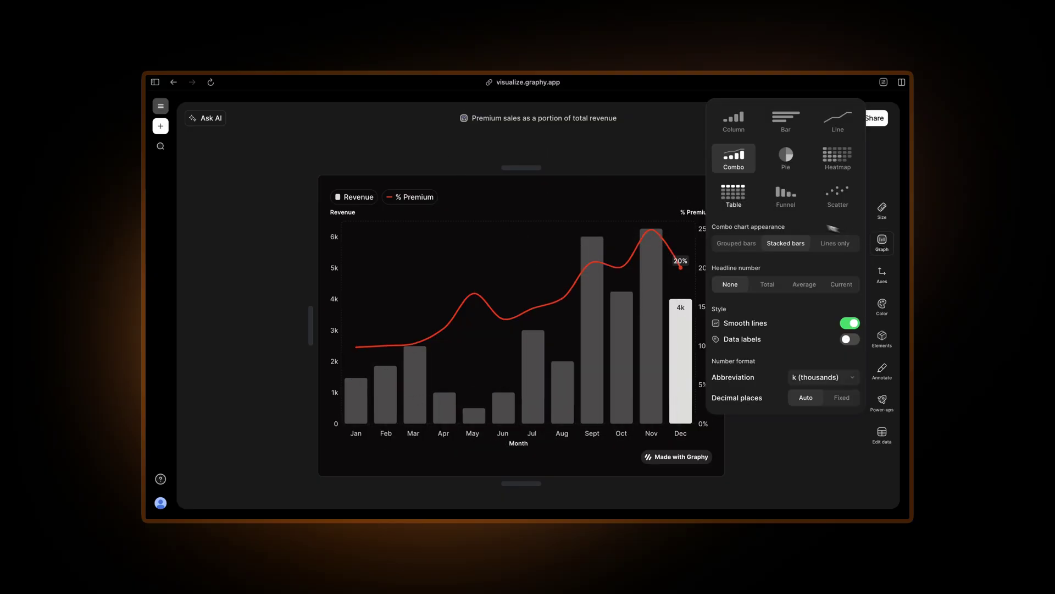
{"action": "left_click", "coordinate": [840, 127]}
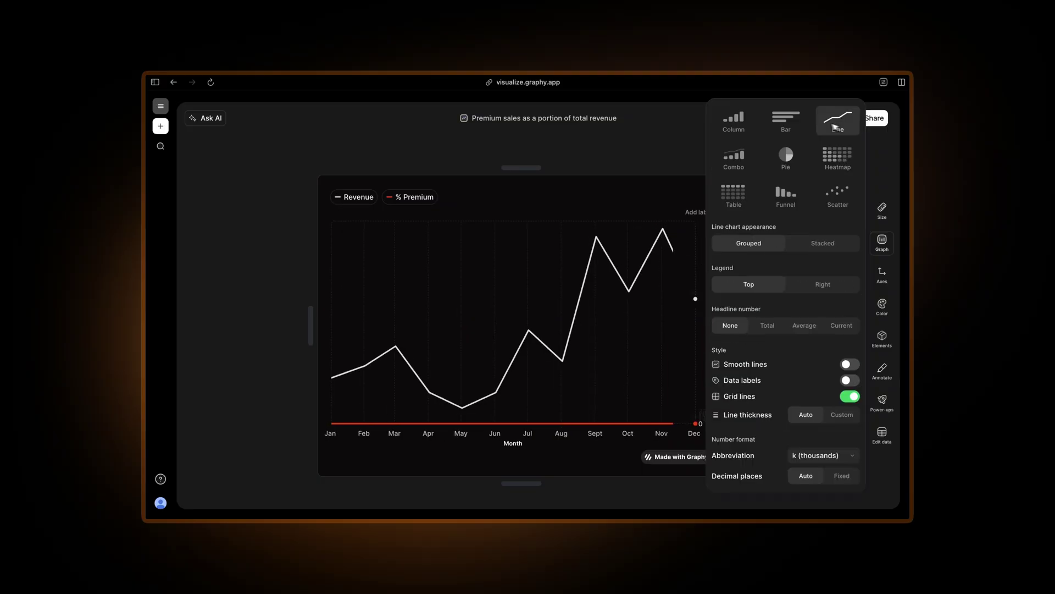
{"action": "left_click", "coordinate": [739, 158]}
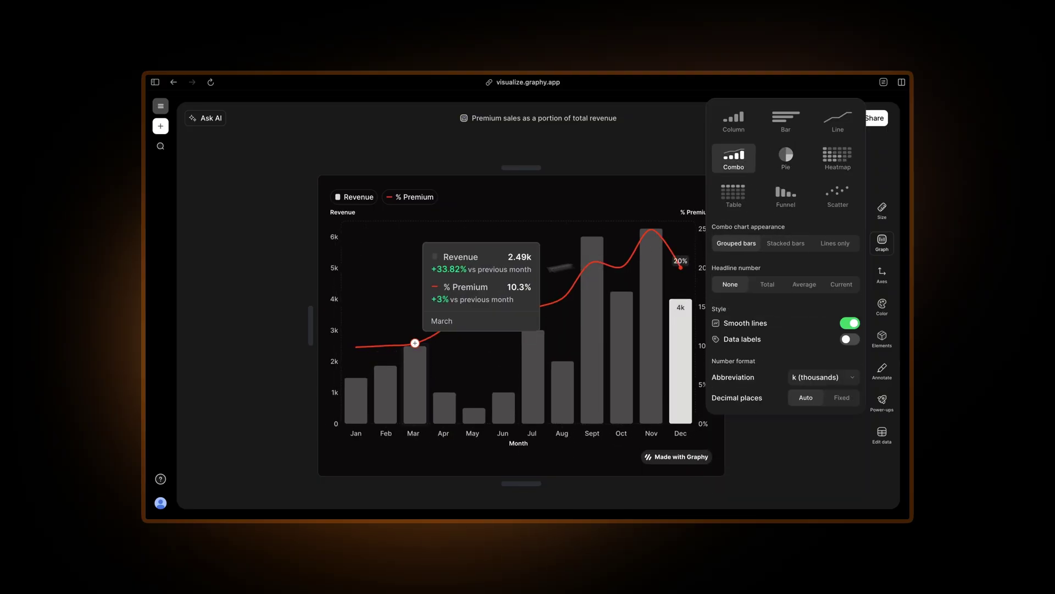
{"action": "left_click", "coordinate": [643, 165]}
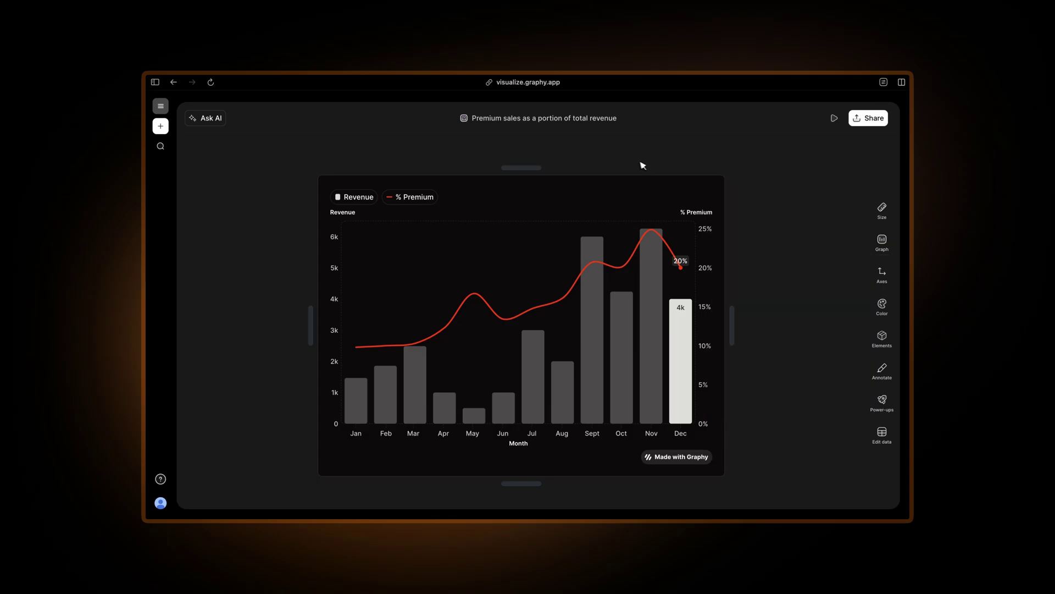
Copy the Graphy chart's embed code and embed the chart on the blank Chapter 6 slide in Chronicle.
{"action": "left_click", "coordinate": [872, 124]}
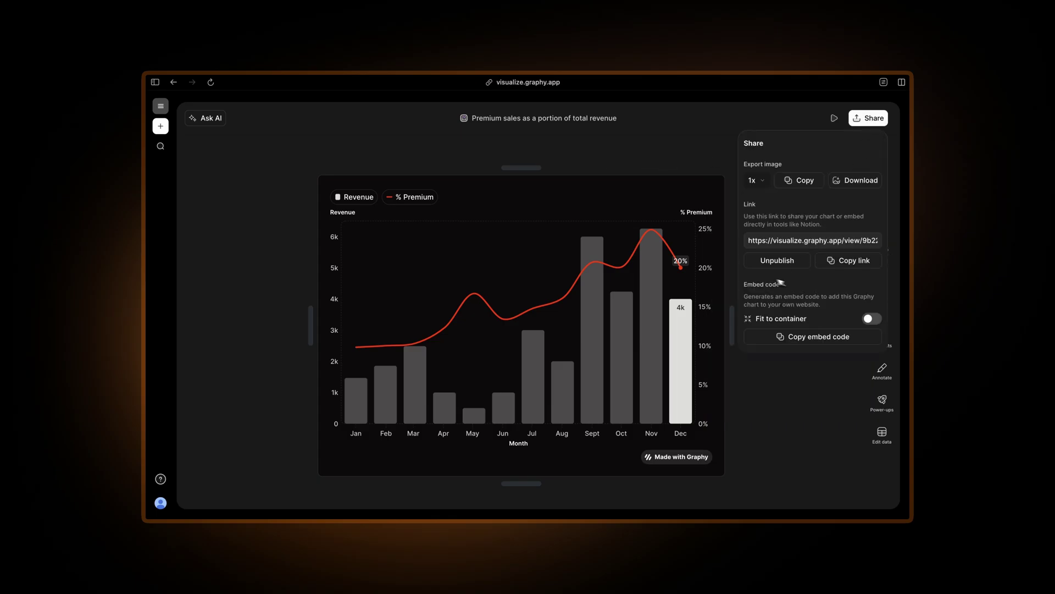
{"action": "left_click", "coordinate": [814, 336]}
{"action": "key", "text": "ctrl+Tab"}
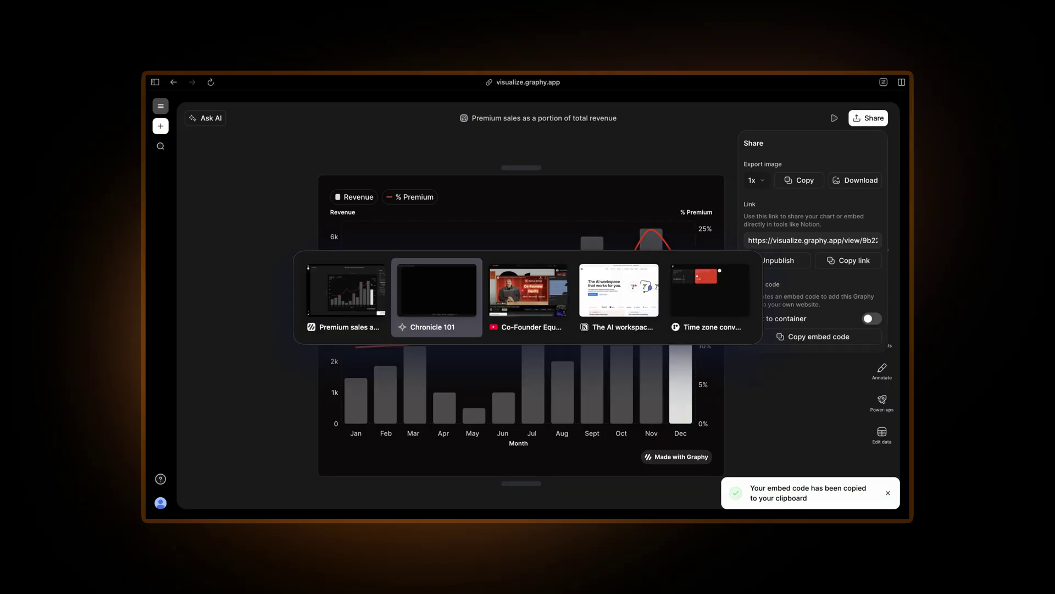
{"action": "key", "text": "ctrl+v"}
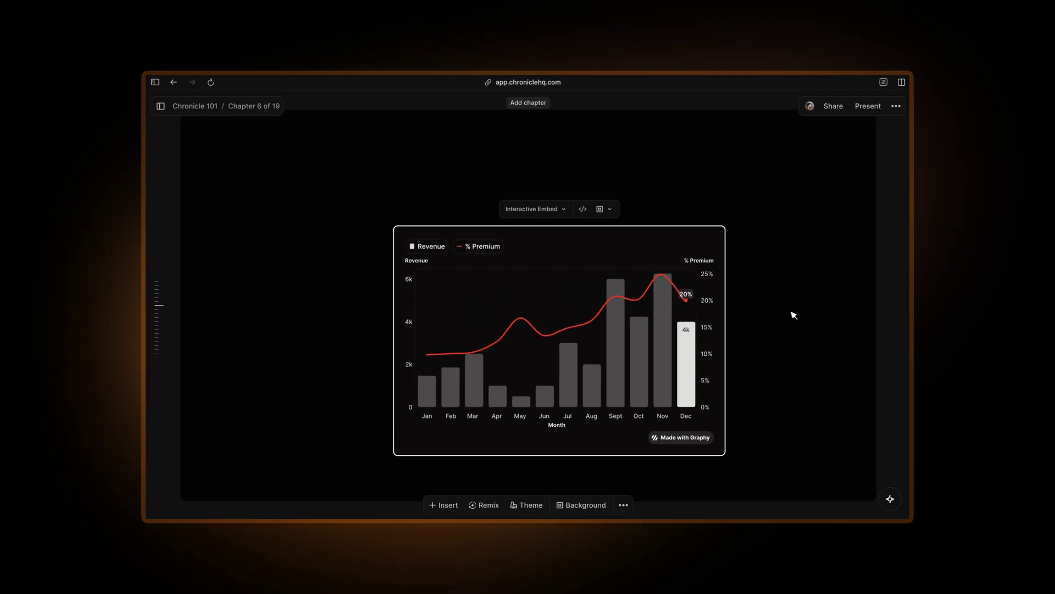
Try the embedded chart's interactive data points and move the chart to the centre of the Chapter 6 slide.
{"action": "left_click", "coordinate": [552, 372]}
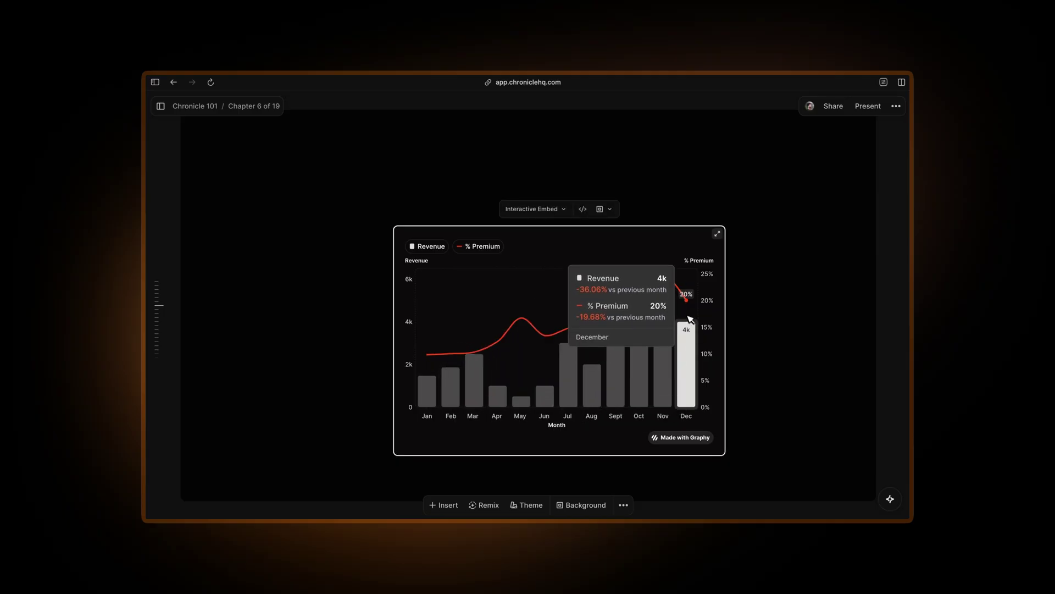
{"action": "left_click_drag", "start_coordinate": [729, 270], "coordinate": [731, 291]}
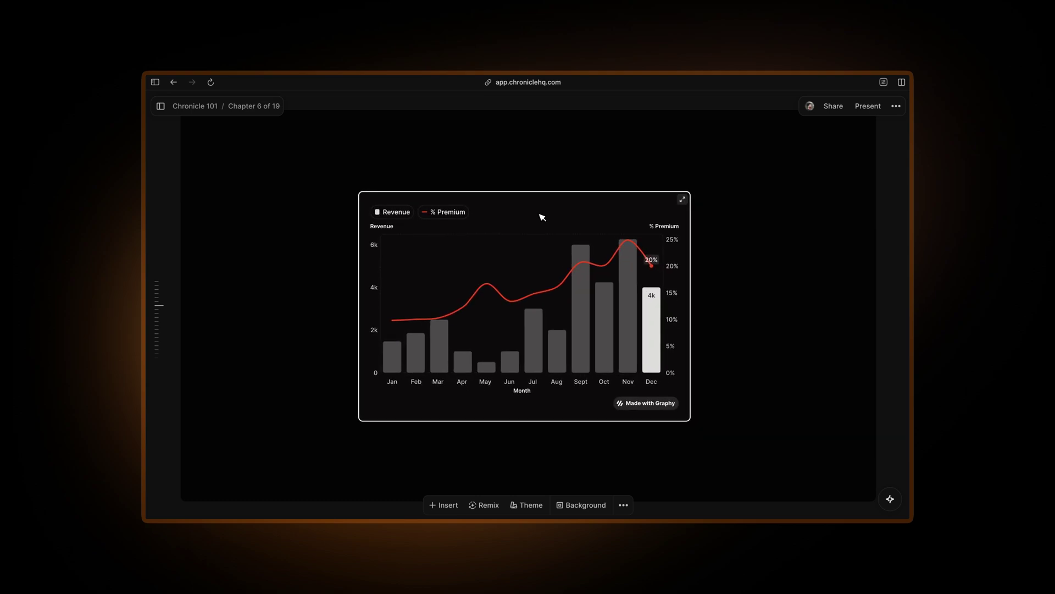
{"action": "left_click", "coordinate": [772, 320]}
Review the Chapter 5 embeds across to the YouTube video and return to the Chapter 6 chart.
{"action": "scroll", "coordinate": [771, 320], "scroll_direction": "up", "scroll_amount": 5}
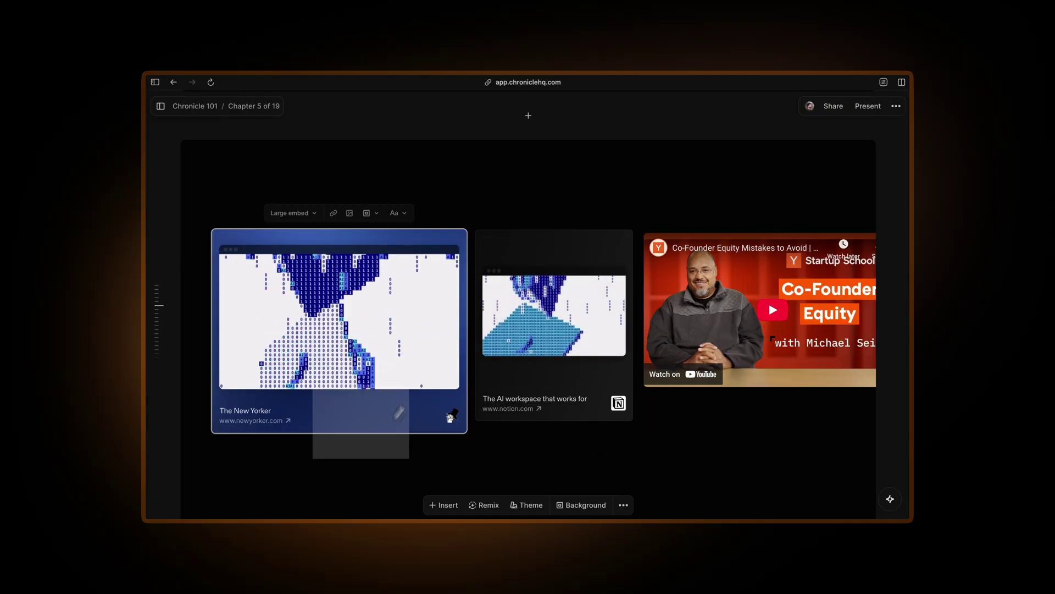
{"action": "scroll", "coordinate": [545, 461], "scroll_direction": "right", "scroll_amount": 5}
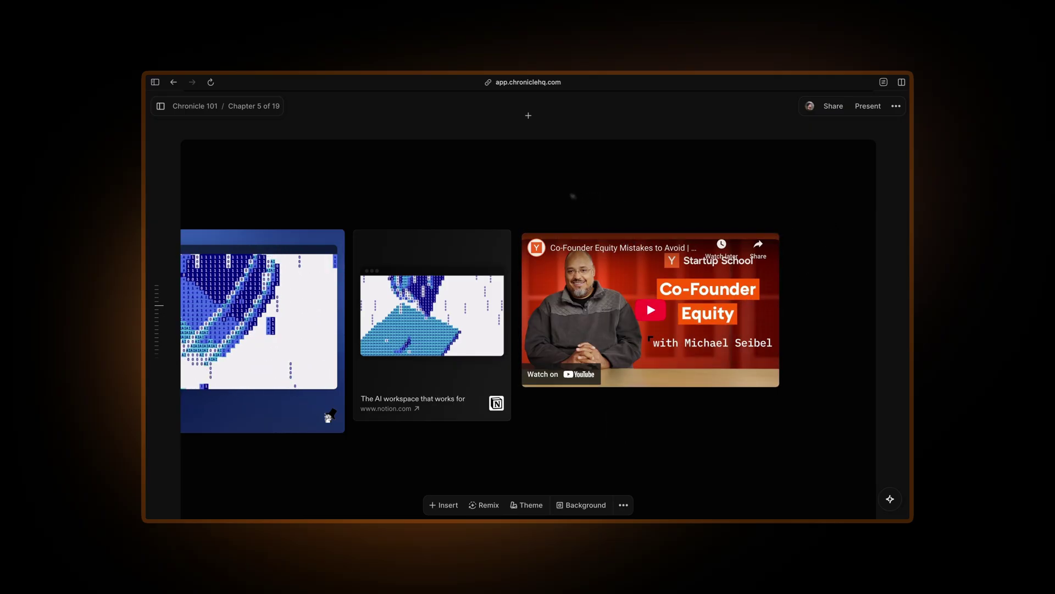
{"action": "scroll", "coordinate": [574, 196], "scroll_direction": "down", "scroll_amount": 6}
{"action": "scroll", "coordinate": [574, 197], "scroll_direction": "down", "scroll_amount": 2}
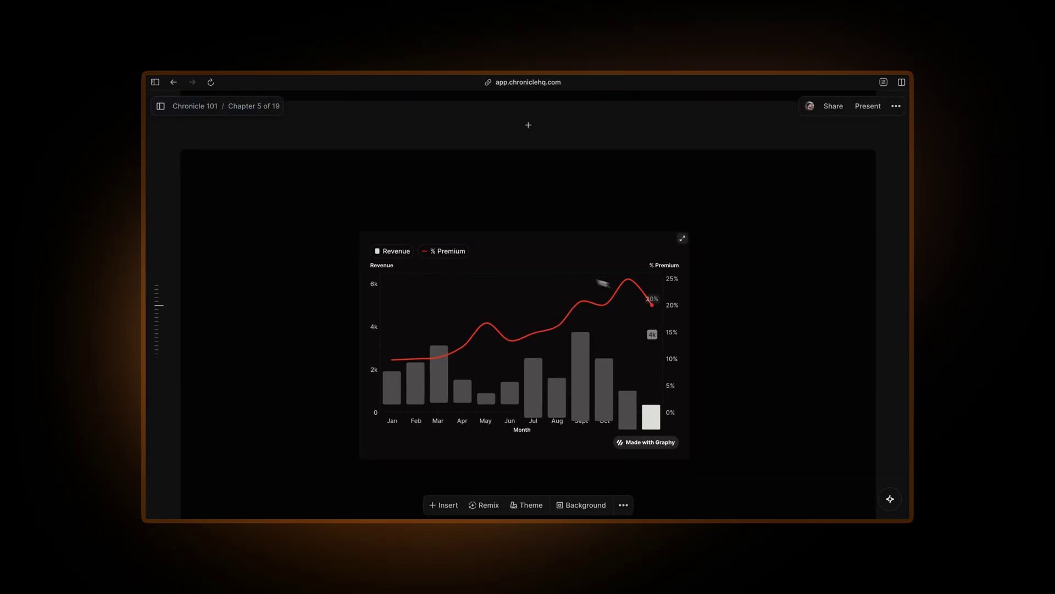
{"action": "scroll", "coordinate": [397, 405], "scroll_direction": "down", "scroll_amount": 1}
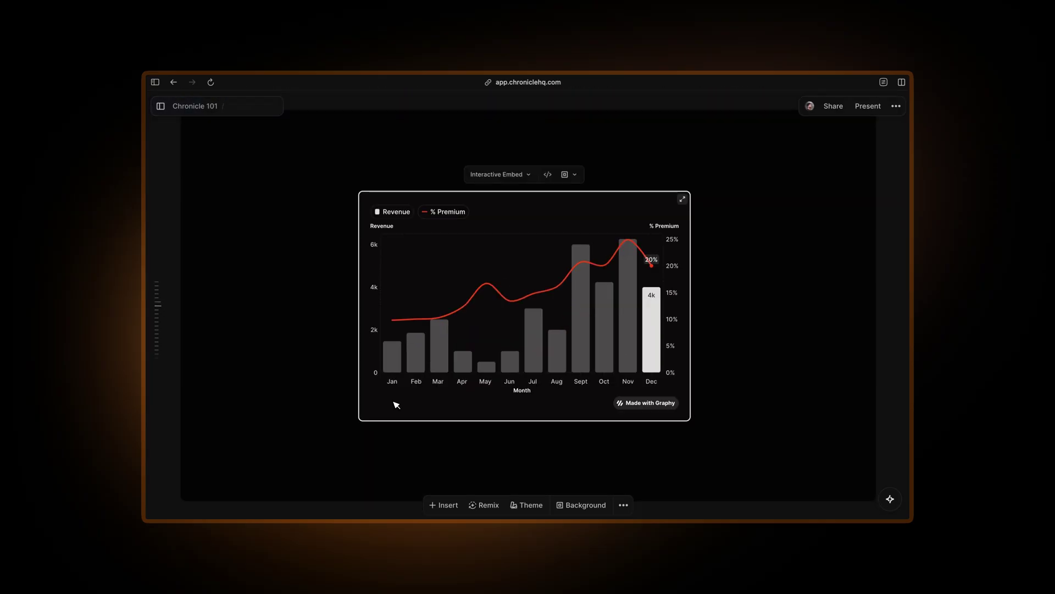